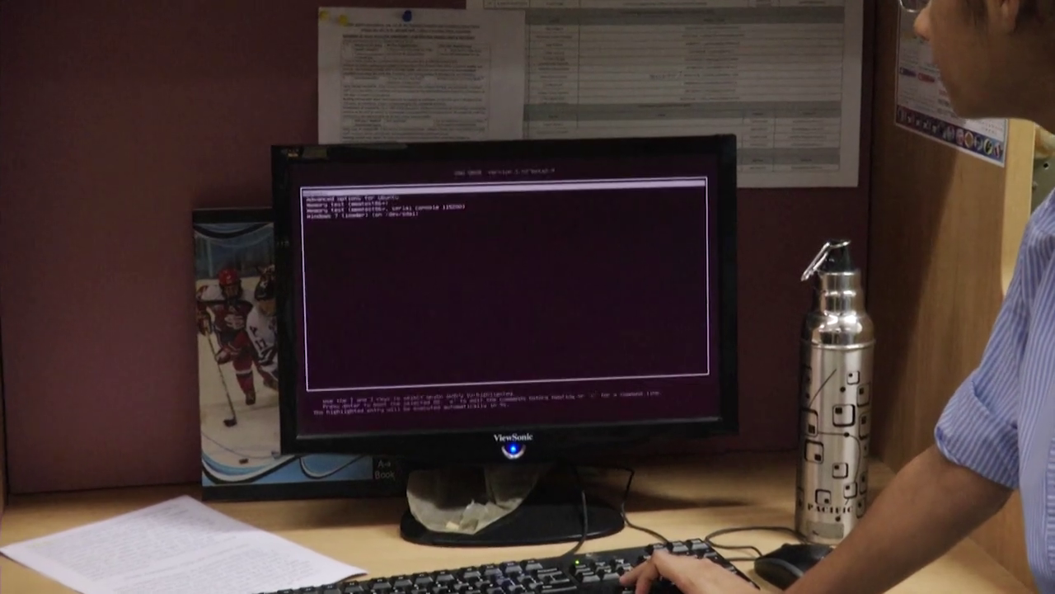
- Boot the computer into Ubuntu from the GRUB boot menu
key("Down")
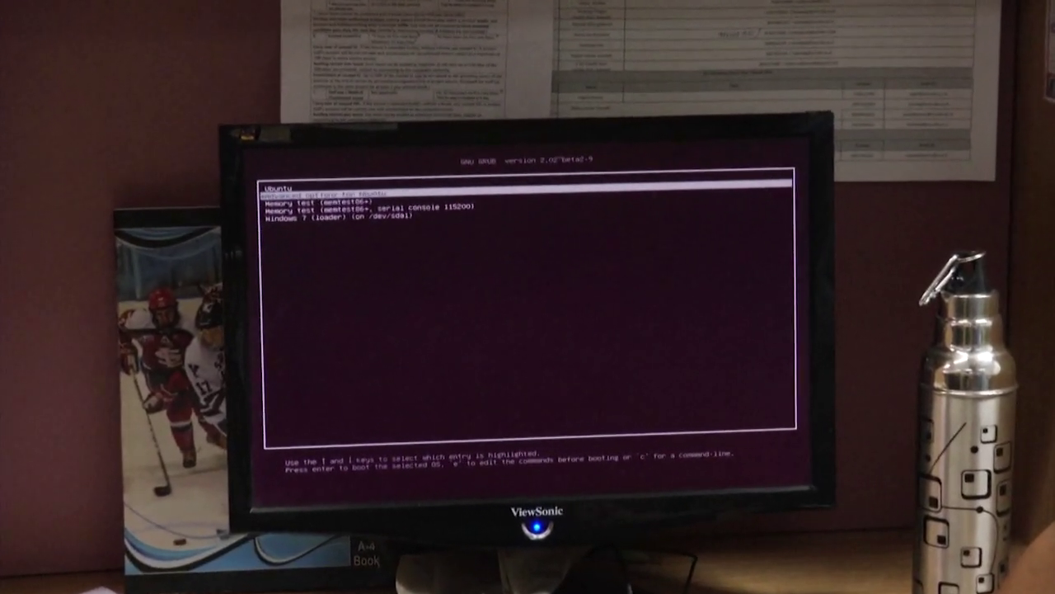
key("Up")
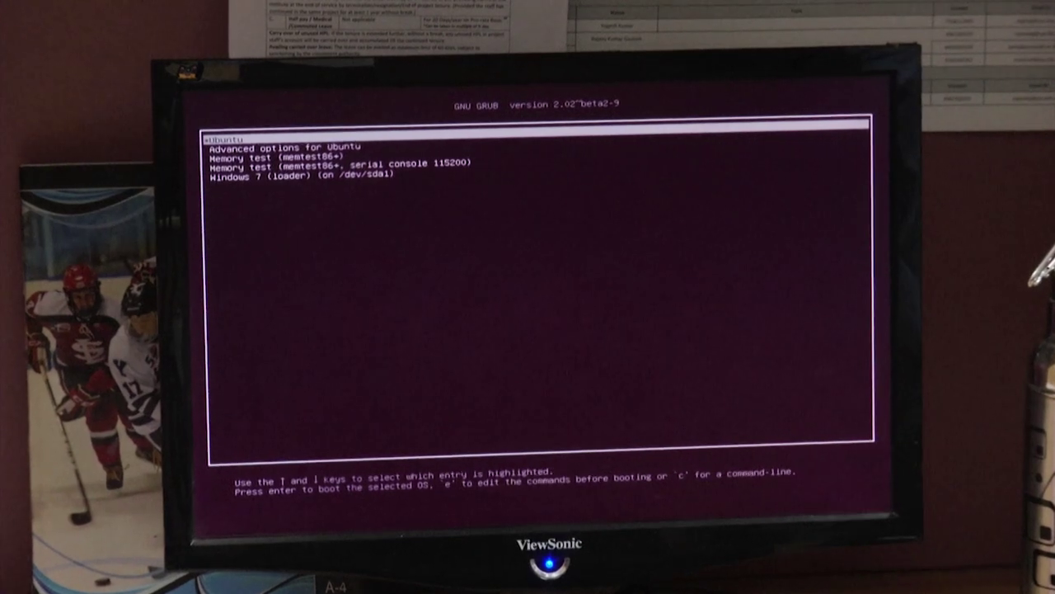
key("Return")
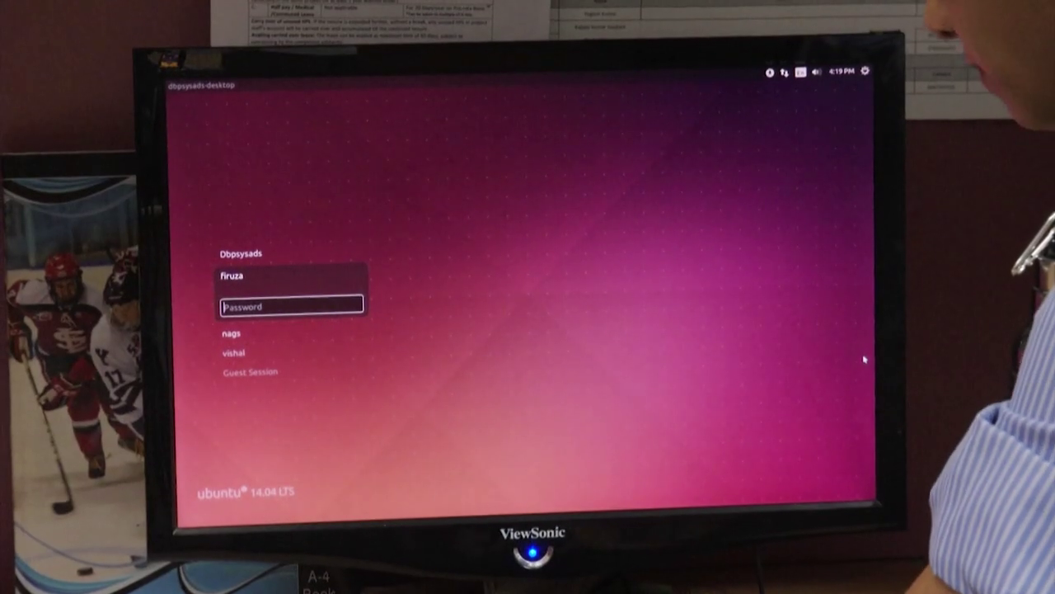
- Clear the partly entered password and enter the account password for the preselected user on the login screen
type("•••")
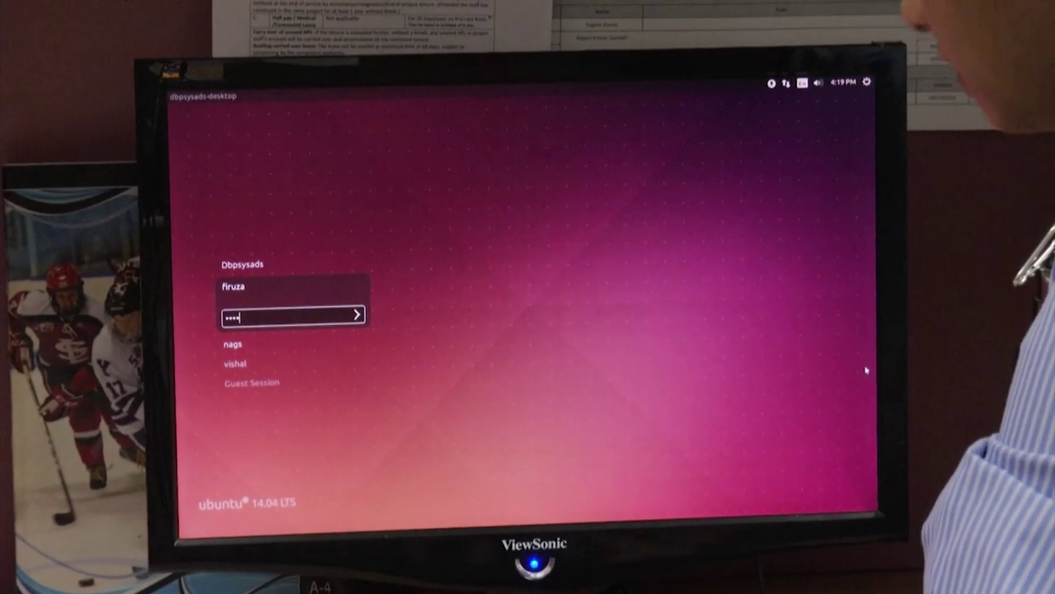
type("•")
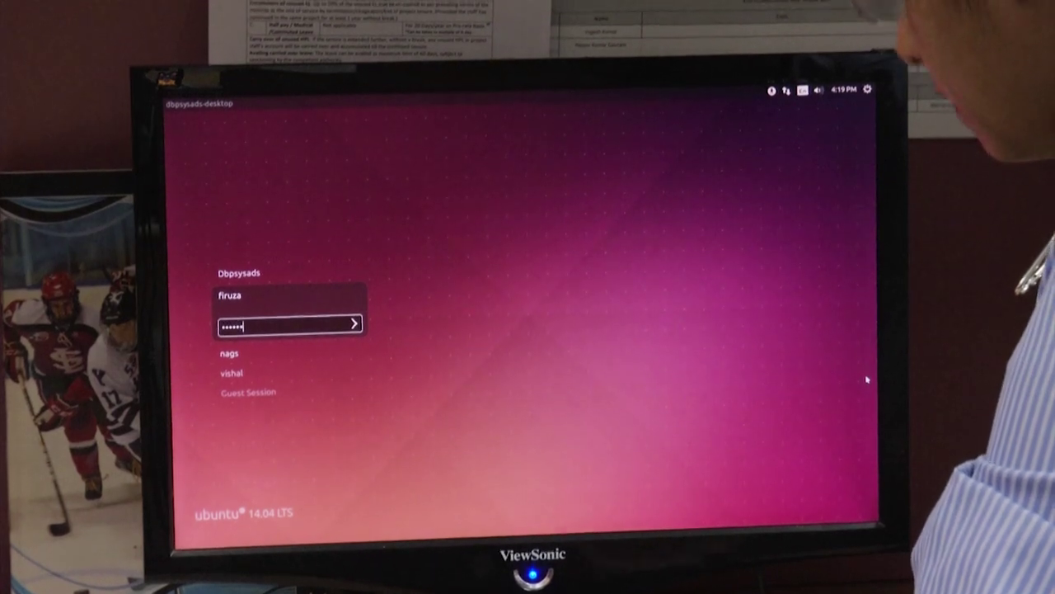
key("BackSpace")
key("BackSpace")
key("BackSpace")
key("BackSpace")
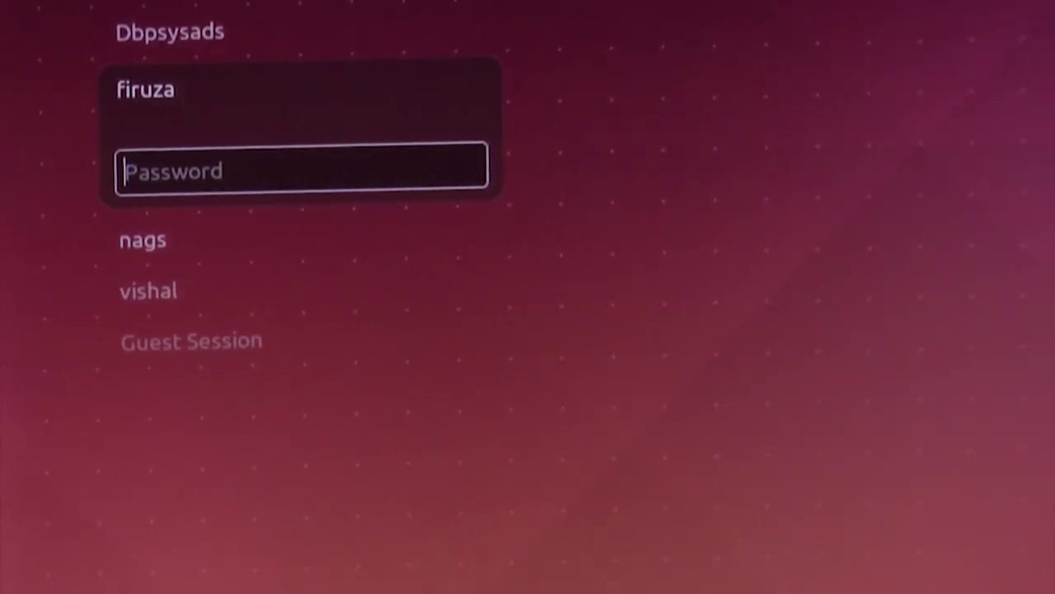
type("••••••••••")
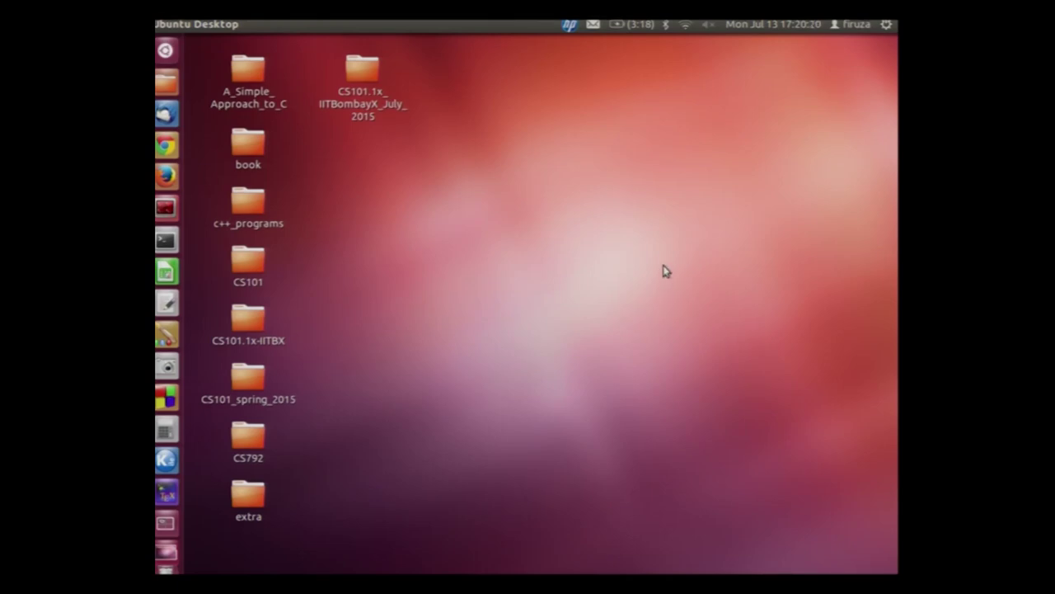
- Create a new folder named Subjects on the desktop
right_click(571, 206)
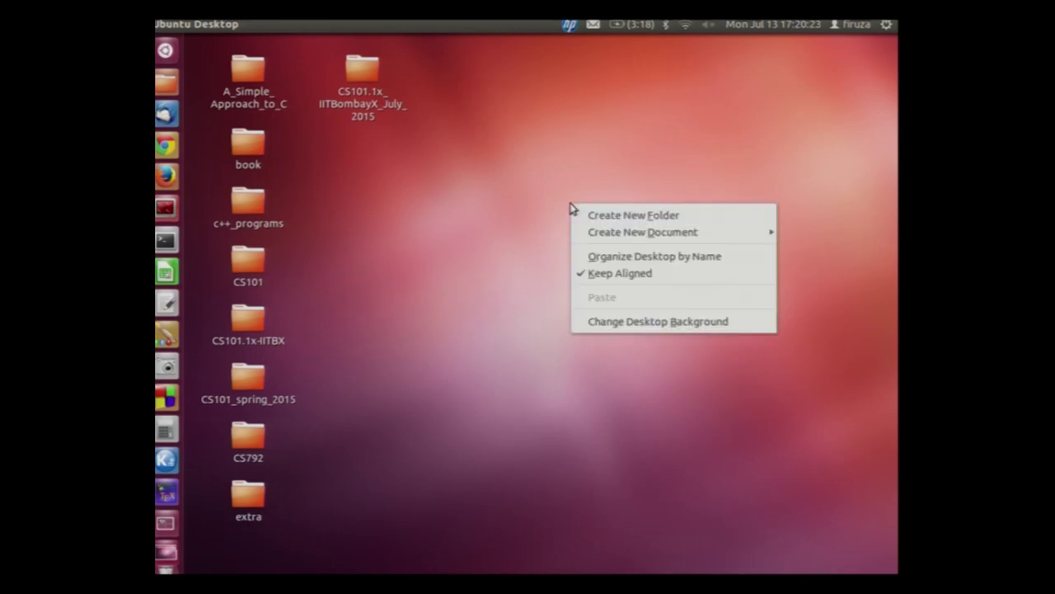
left_click(621, 216)
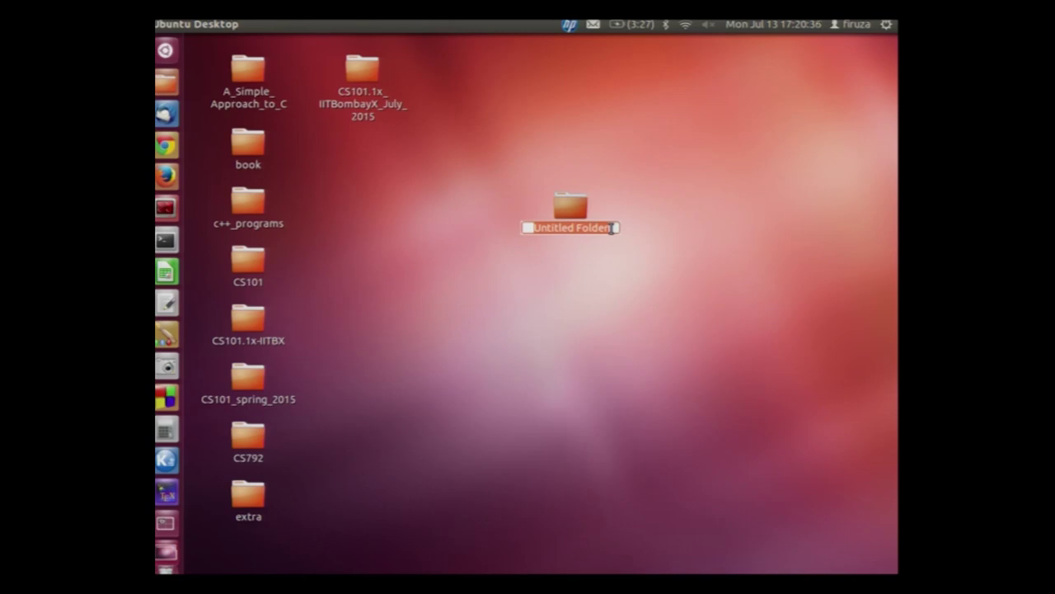
type("Subjects")
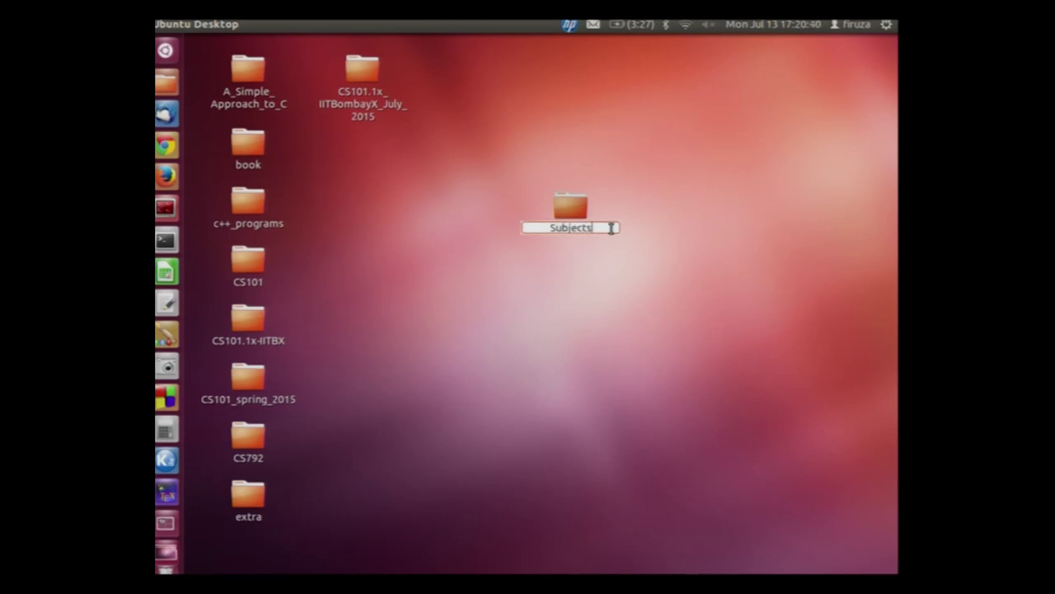
key("Return")
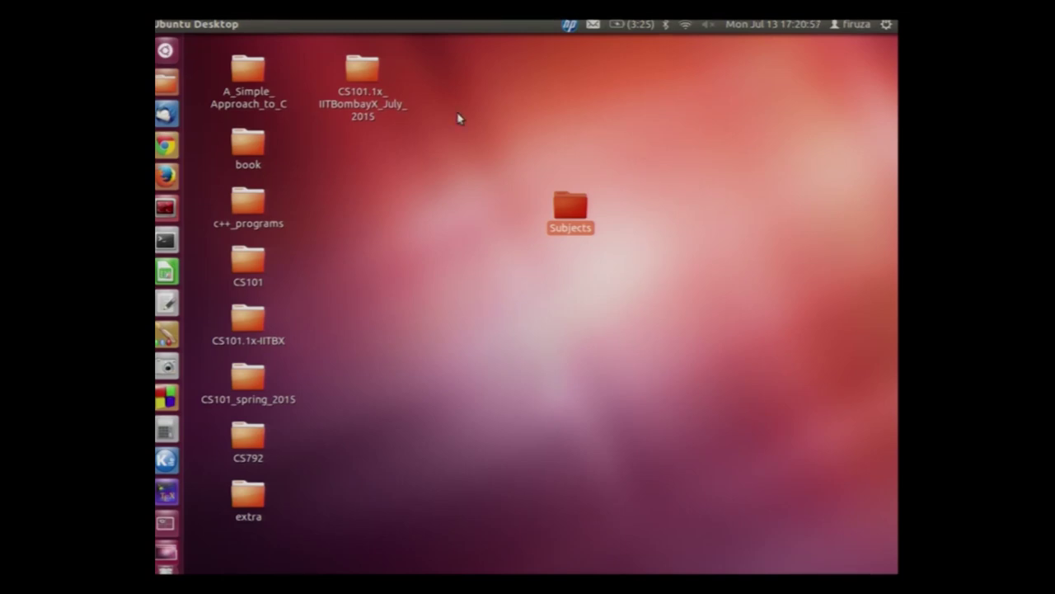
- Open the Subjects folder and create a folder named Mathematics inside it
left_click(503, 200)
left_click(568, 211)
double_click(567, 211)
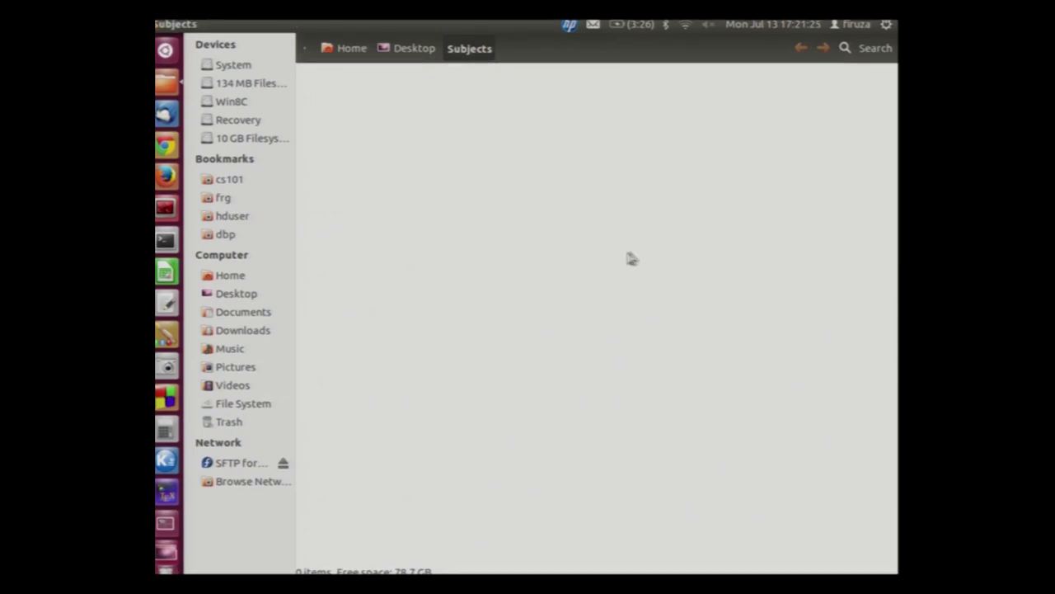
right_click(537, 268)
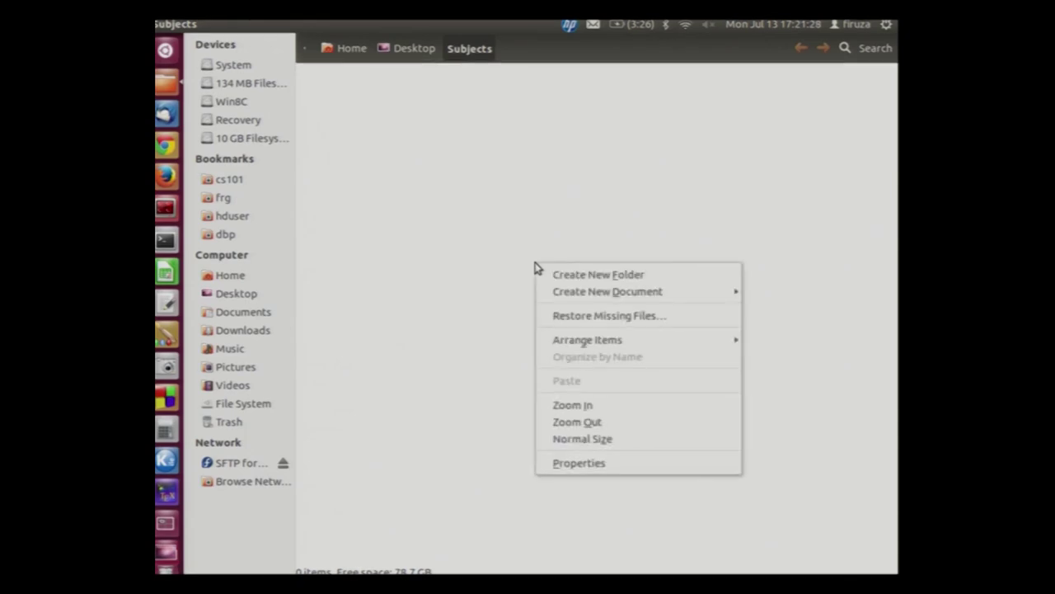
left_click(631, 275)
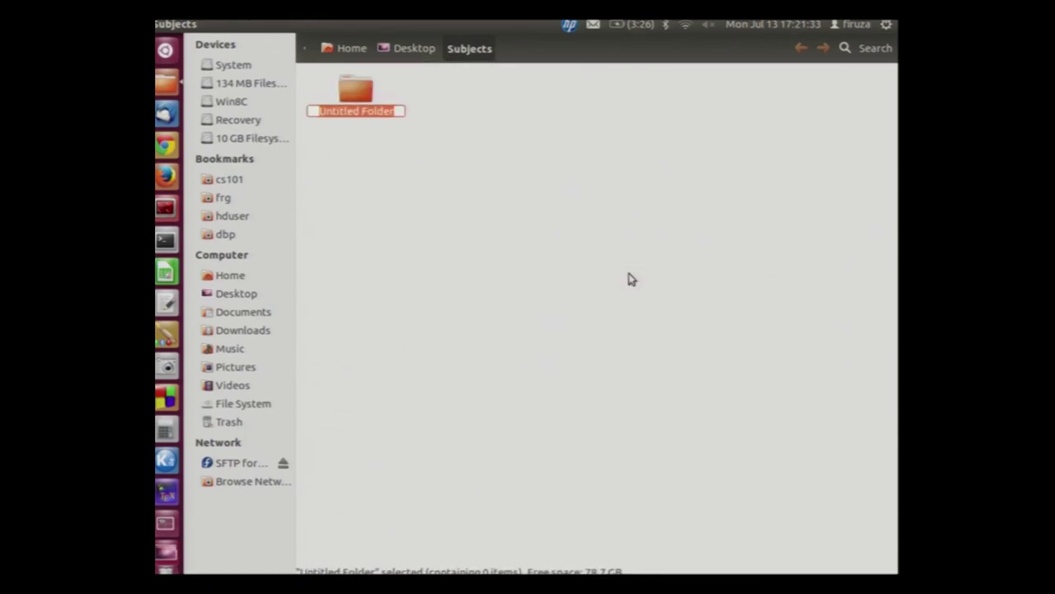
type("Mathe")
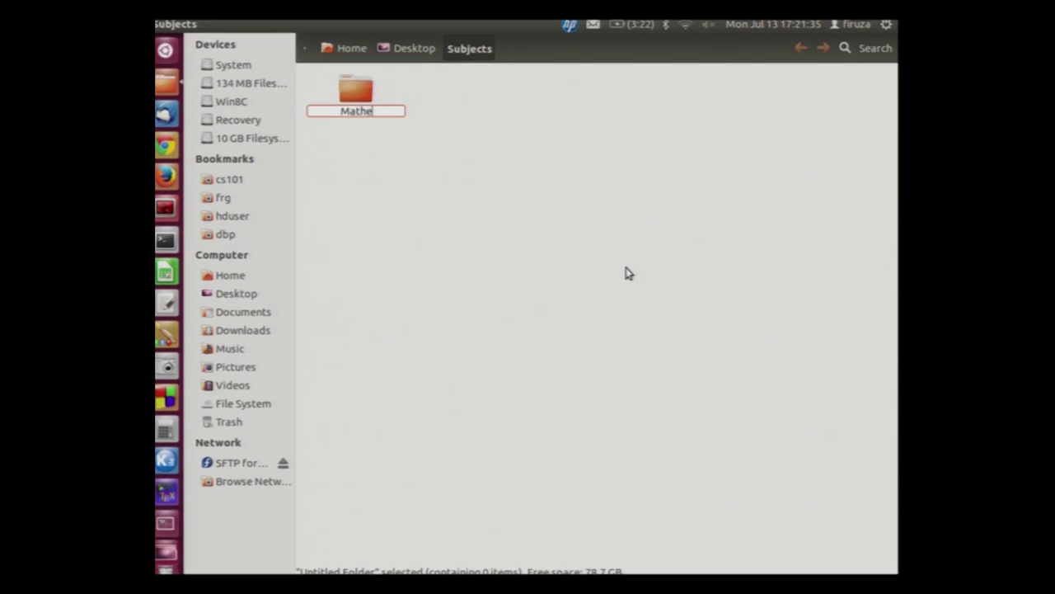
type("matics")
key("Return")
- Create a second folder named Science inside the Subjects folder
right_click(625, 267)
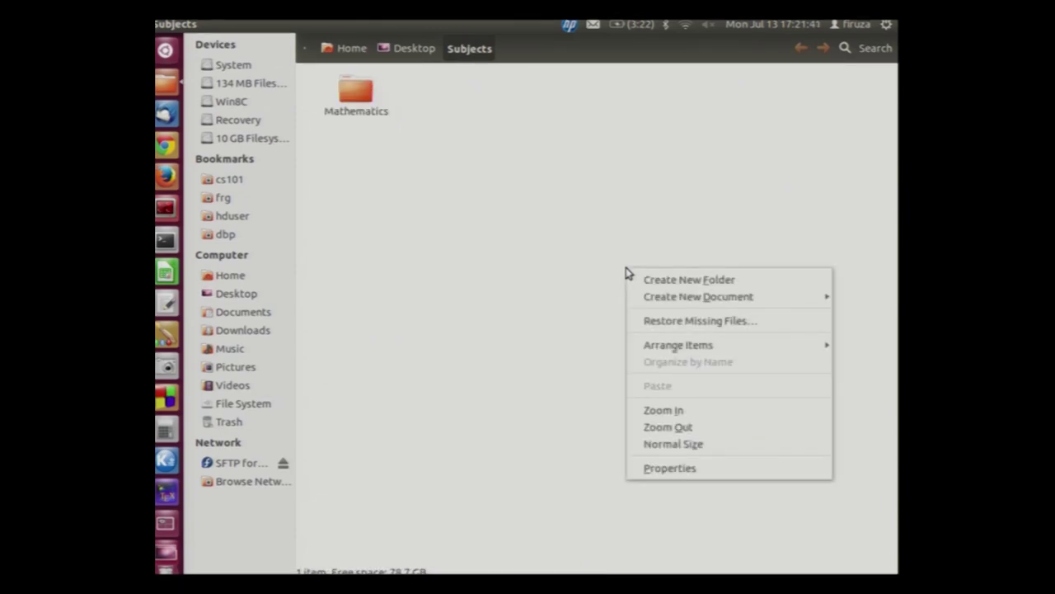
left_click(665, 280)
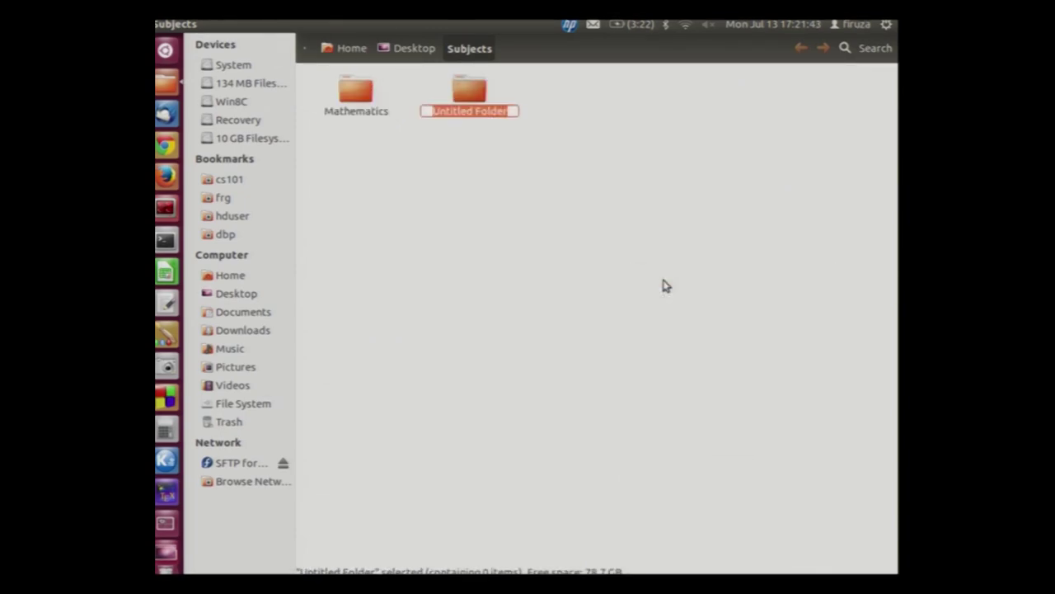
type("Science")
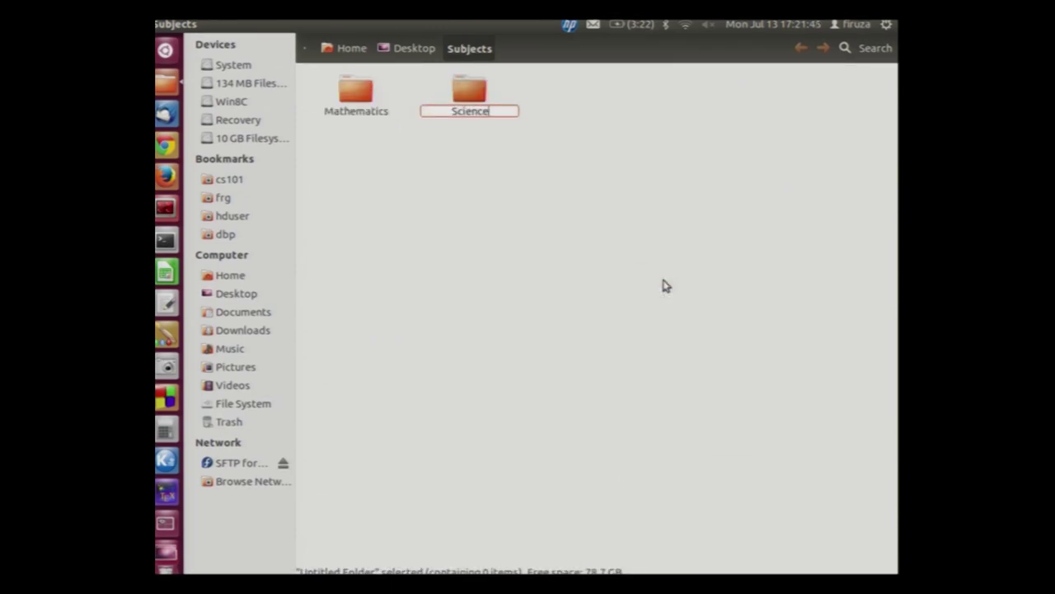
key("Return")
left_click(667, 286)
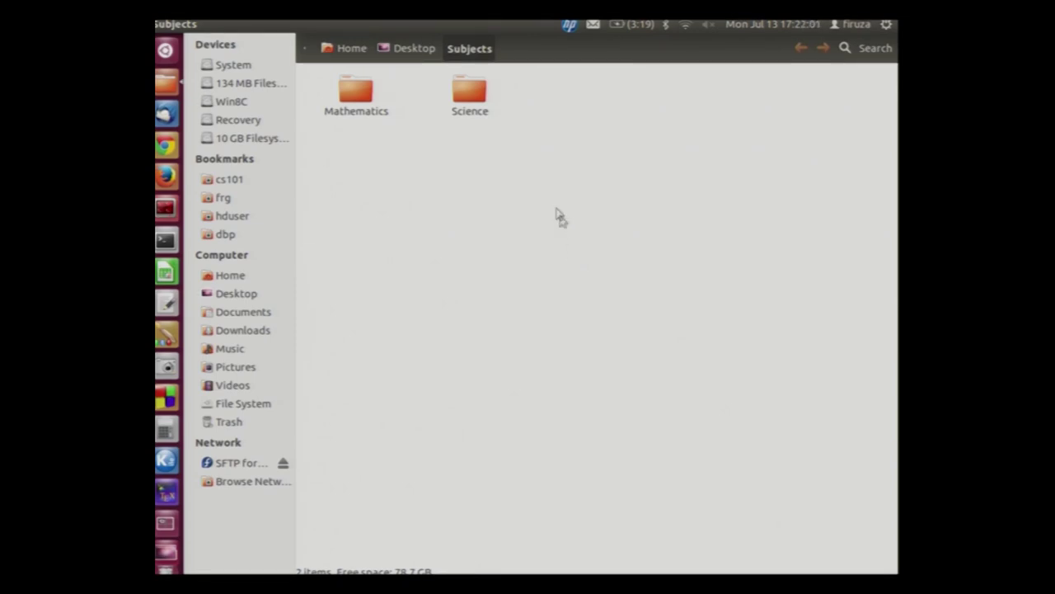
- Rename the Science folder to History
left_click(472, 83)
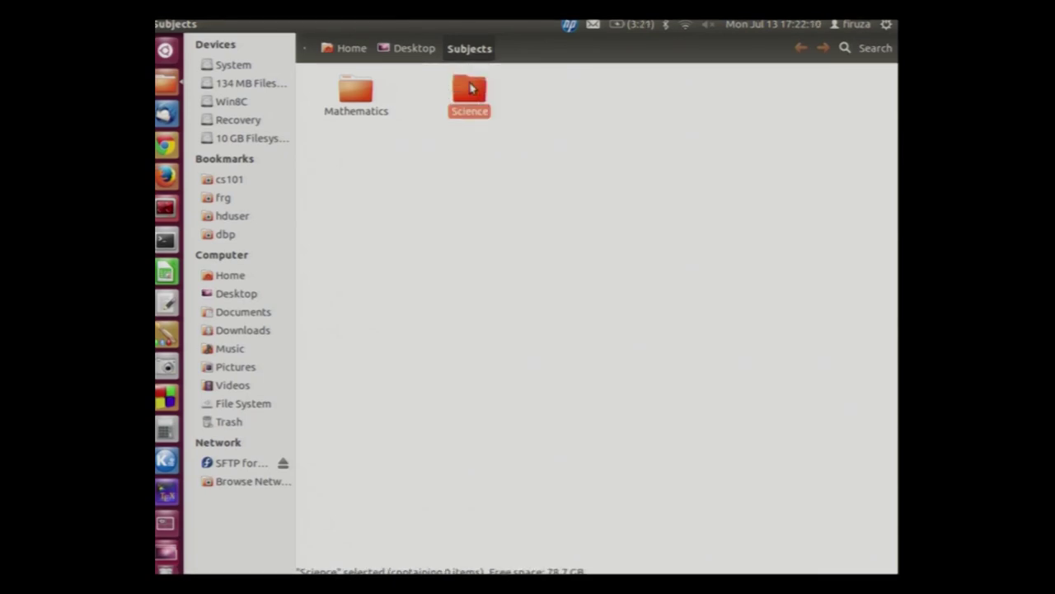
right_click(471, 84)
left_click(518, 269)
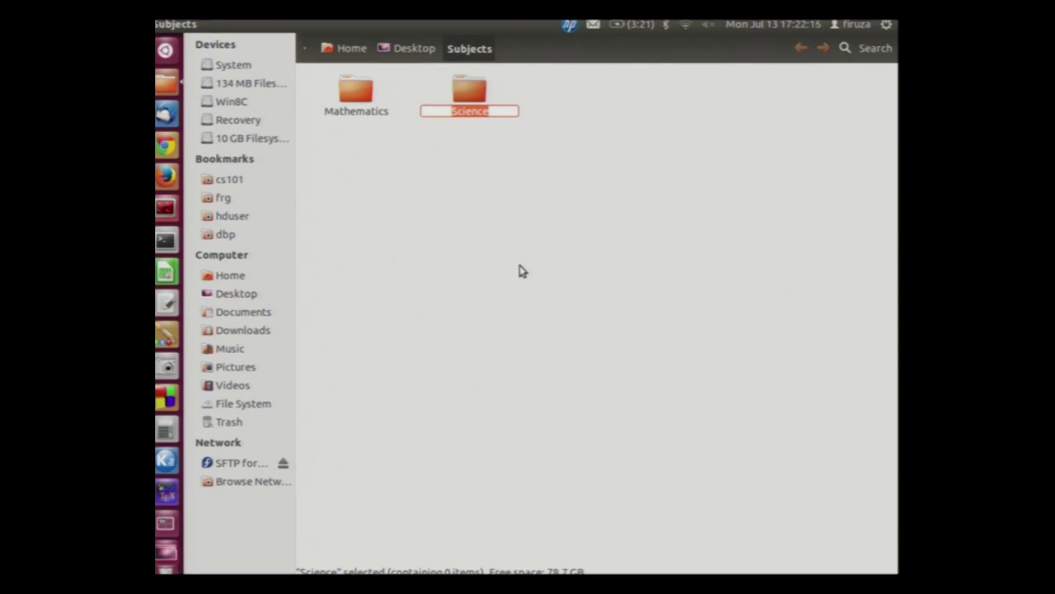
type("History")
key("Return")
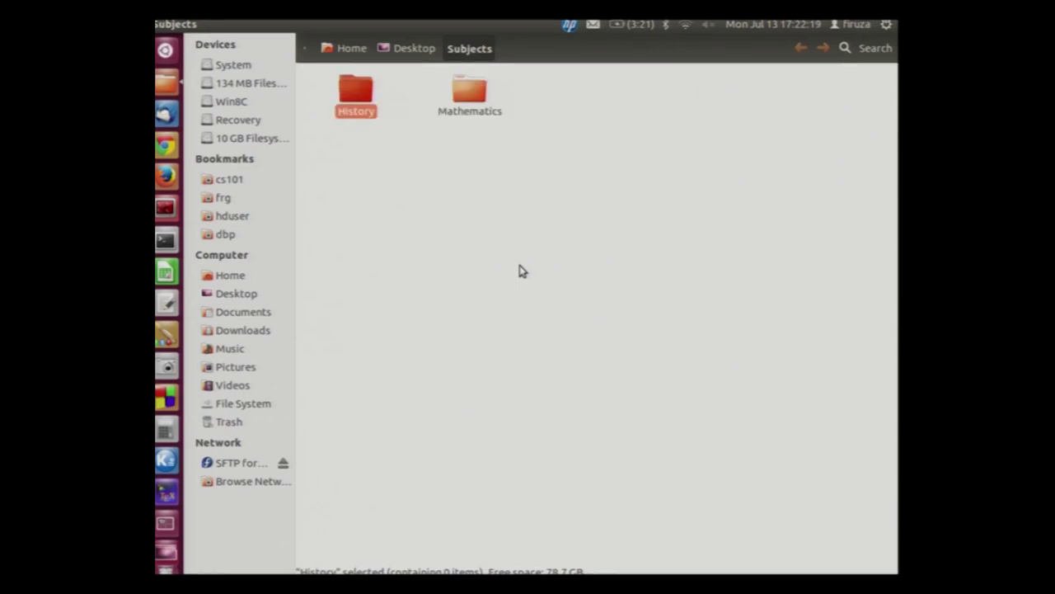
left_click(518, 271)
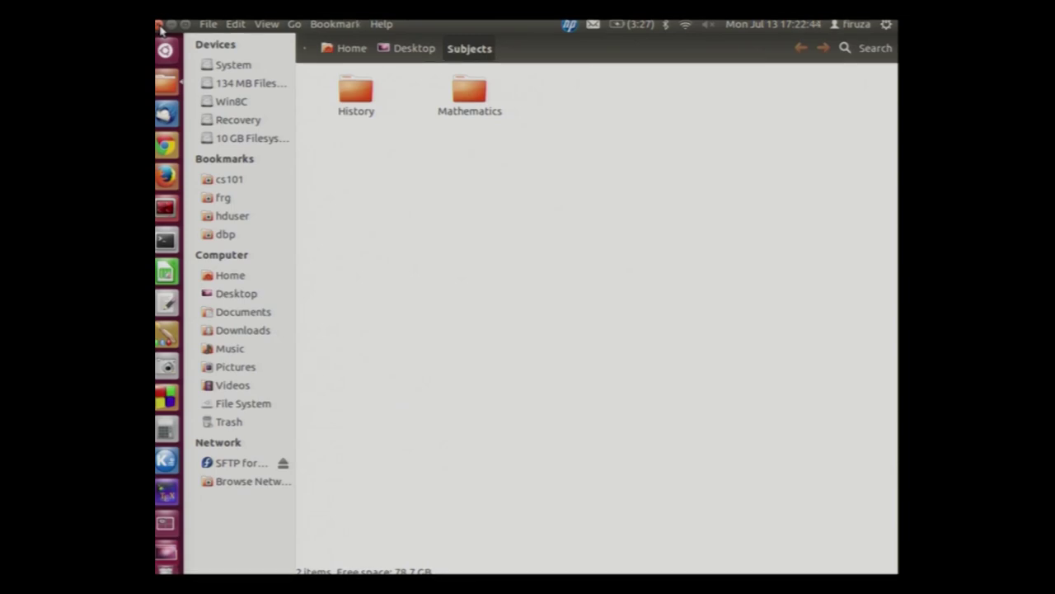
- Close the Subjects window and move the Subjects folder directly below the CS101.1x_IITBombayX_July_2015 folder on the desktop
left_click(159, 24)
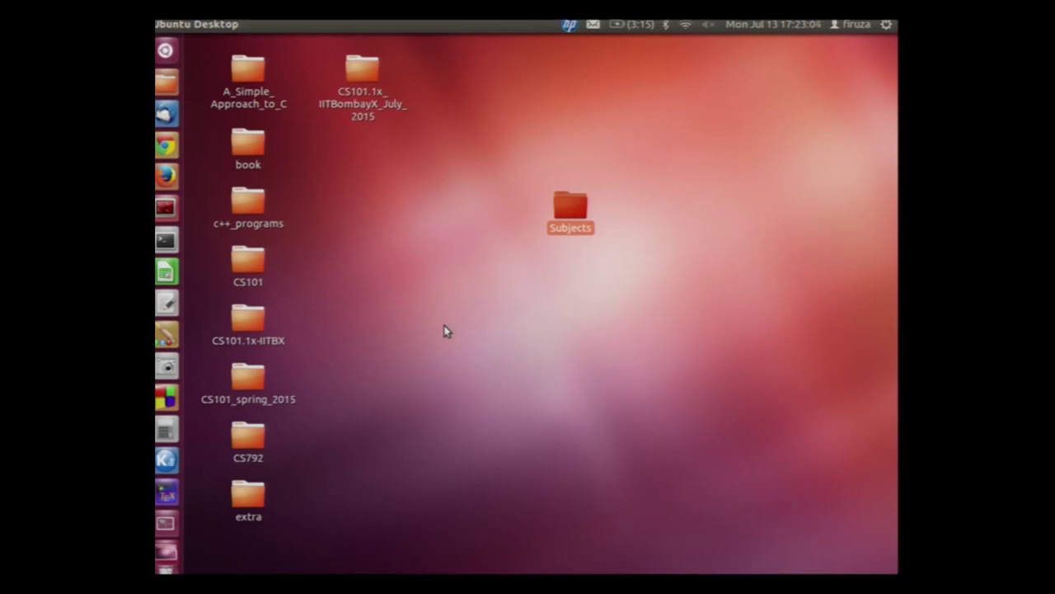
left_click(445, 327)
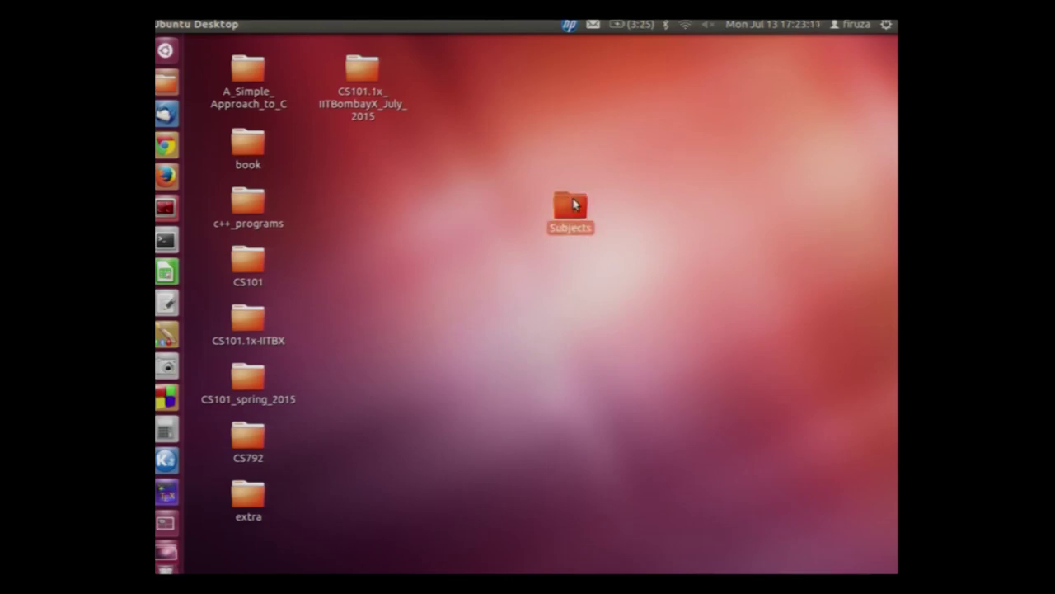
left_click_drag(575, 205, 385, 171)
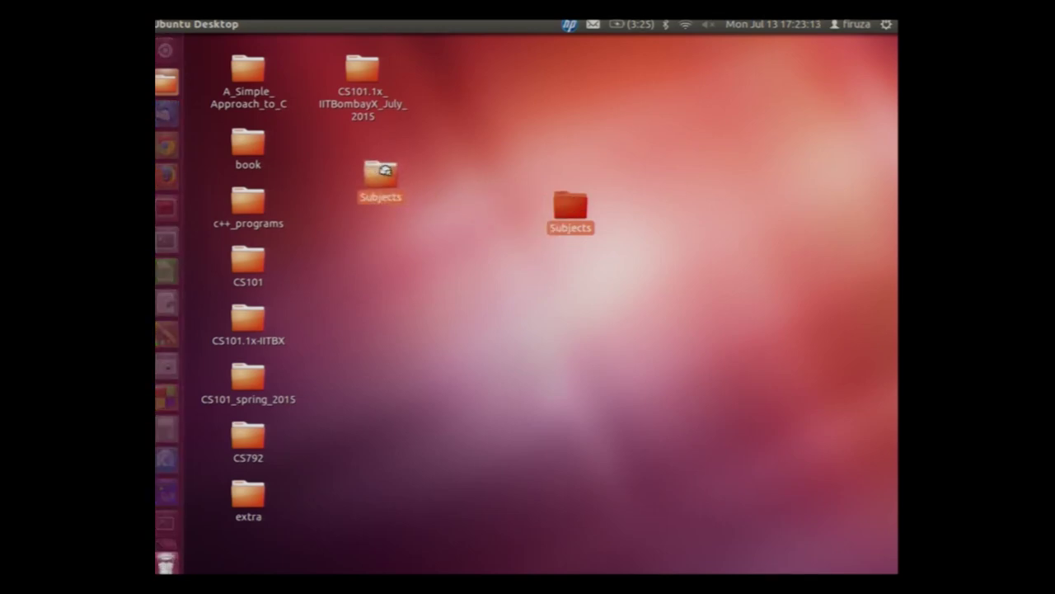
left_click_drag(385, 171, 362, 157)
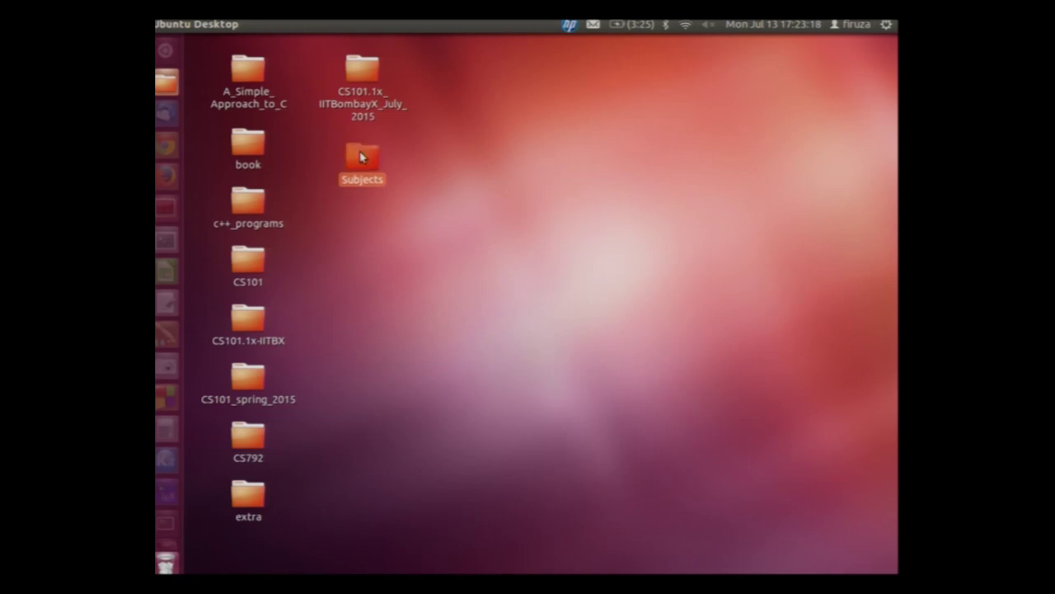
left_click(368, 253)
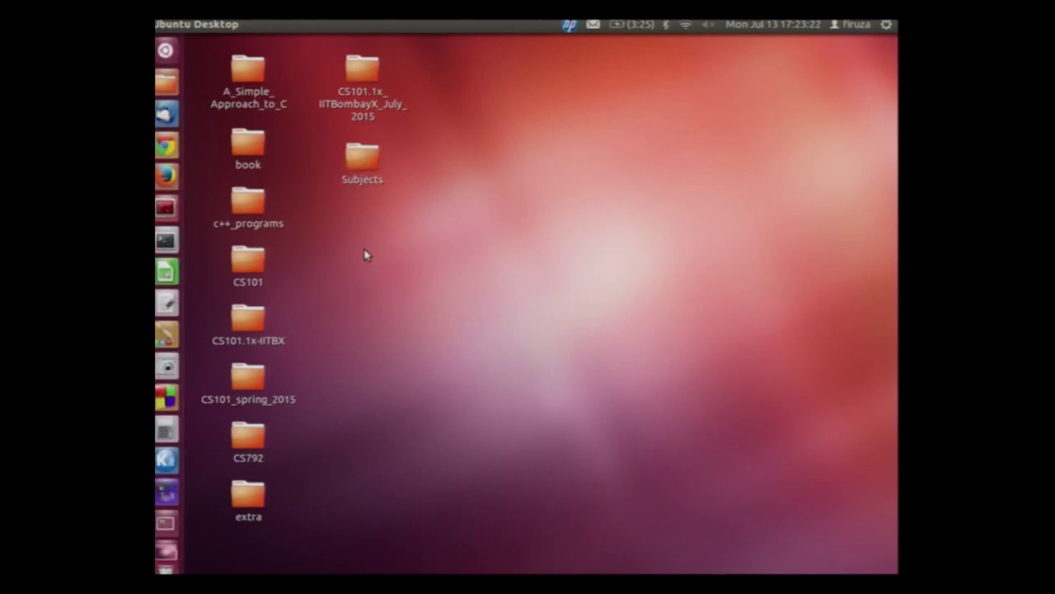
- Open the Home folder, look through its files and folders, and close it again
left_click(163, 80)
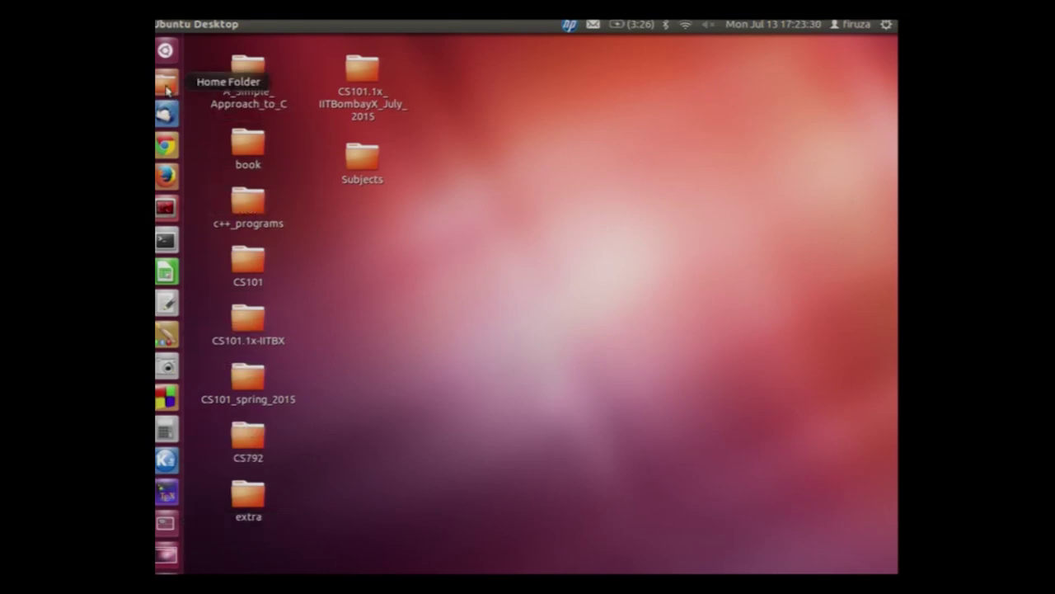
left_click(166, 89)
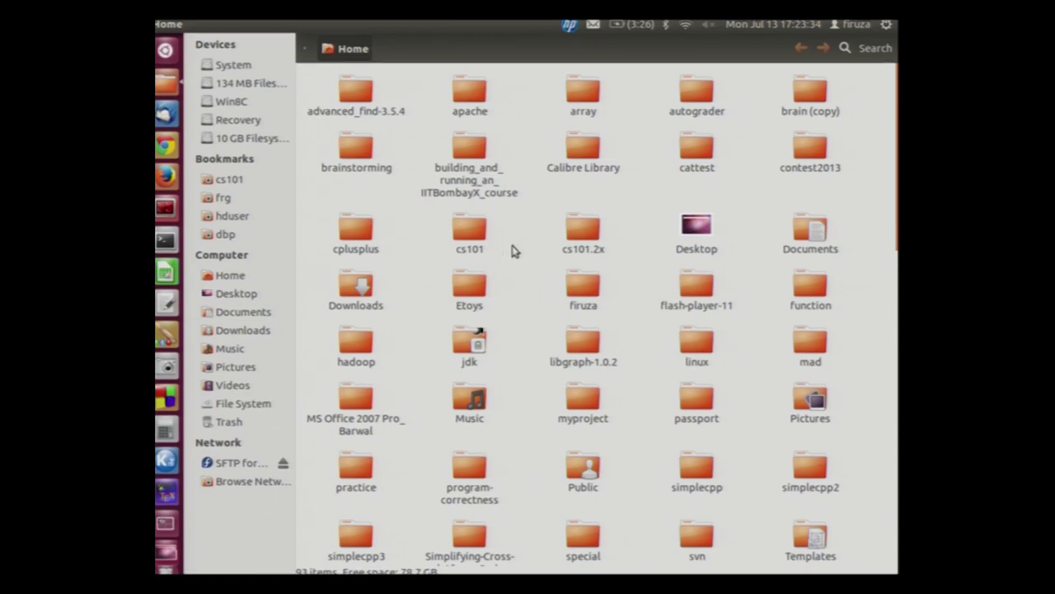
scroll(511, 250, "down", 8)
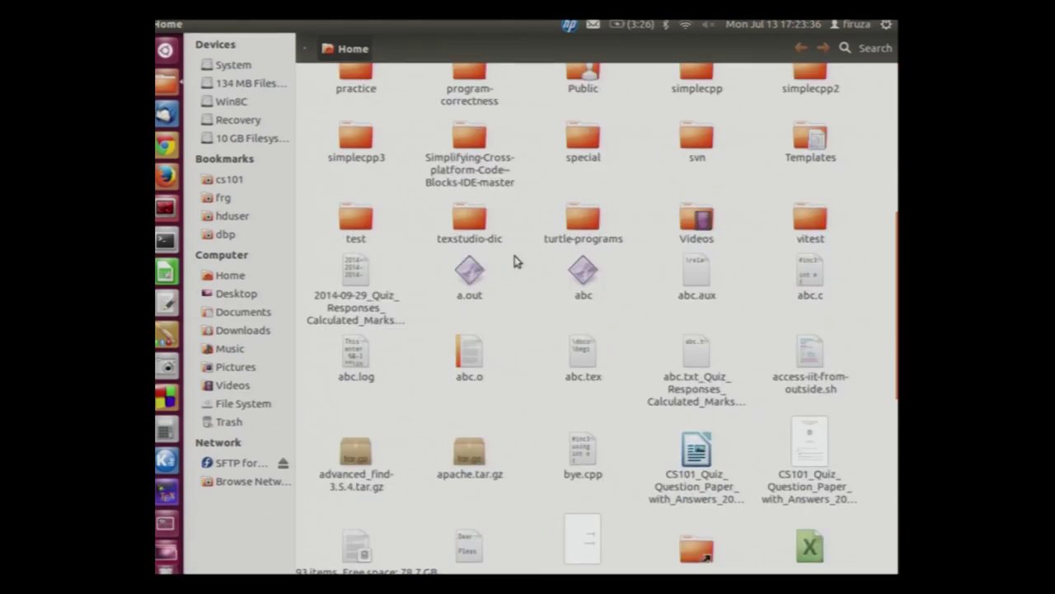
scroll(514, 260, "down", 5)
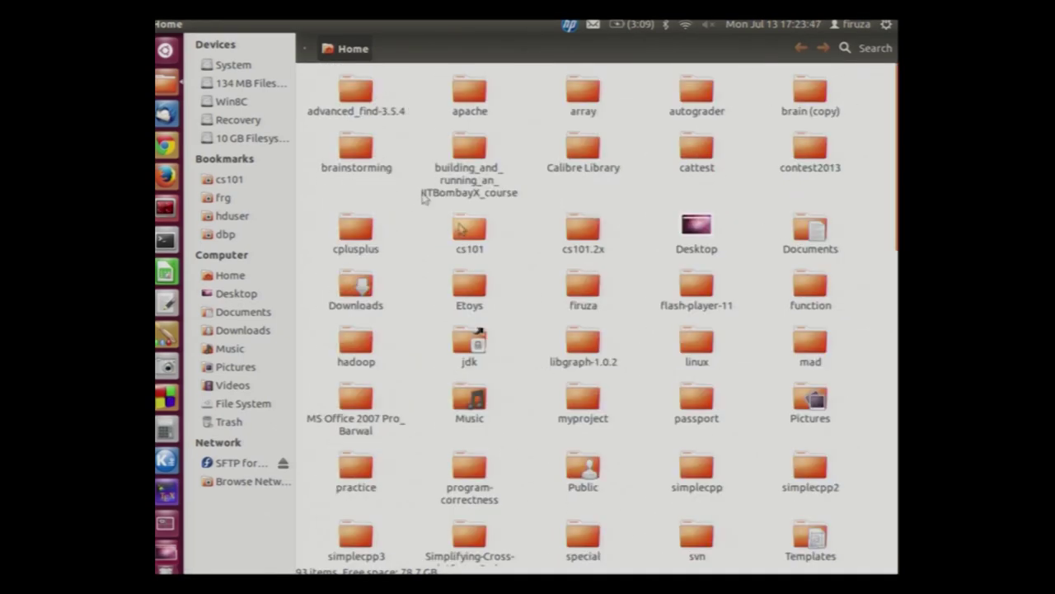
key("ctrl+w")
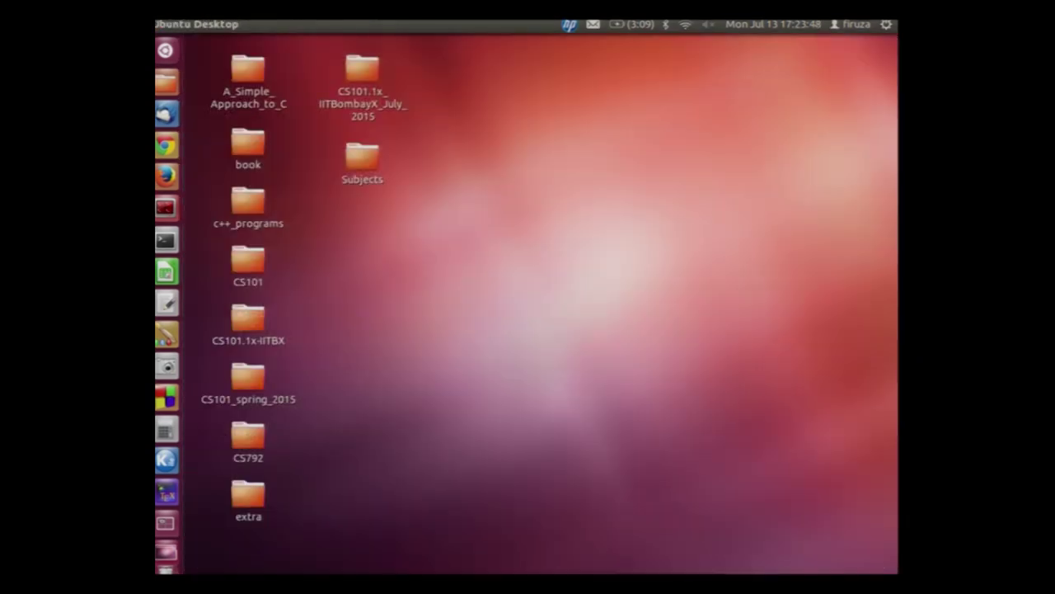
- Search the Dash for gedit and open the Text Editor
left_click(165, 51)
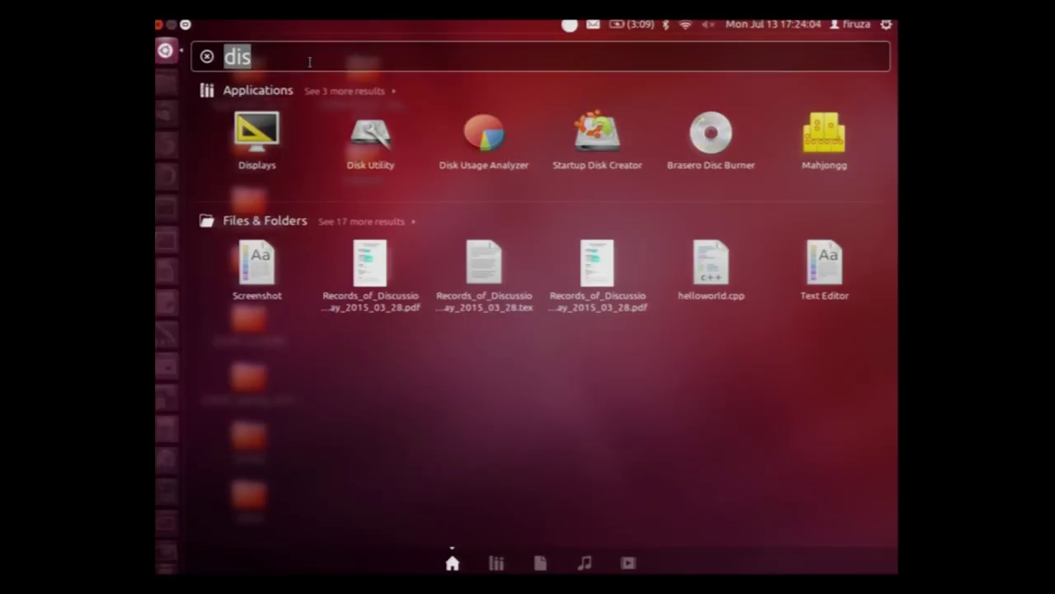
key("BackSpace")
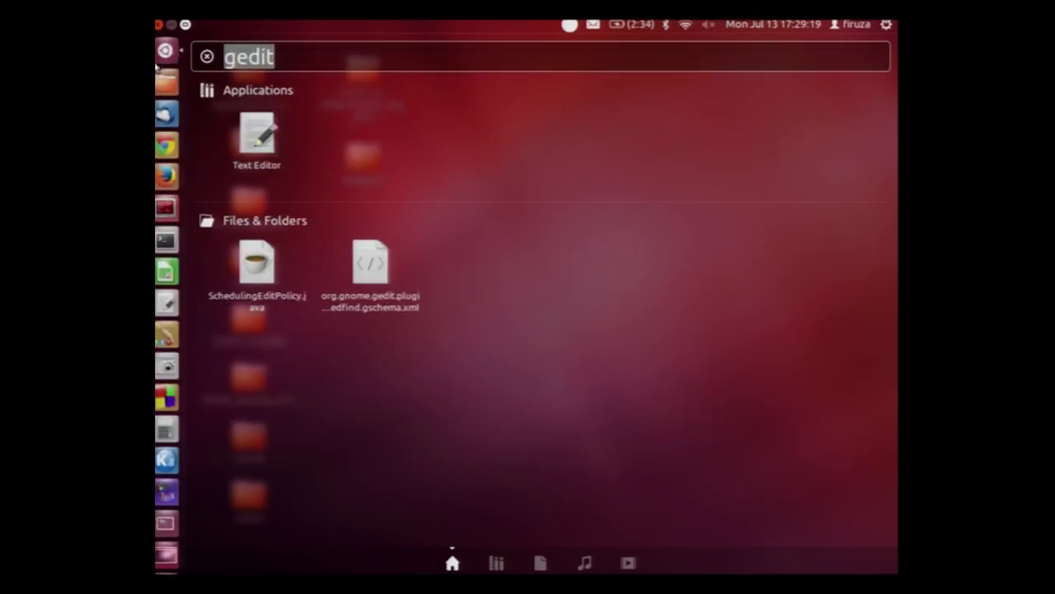
key("Return")
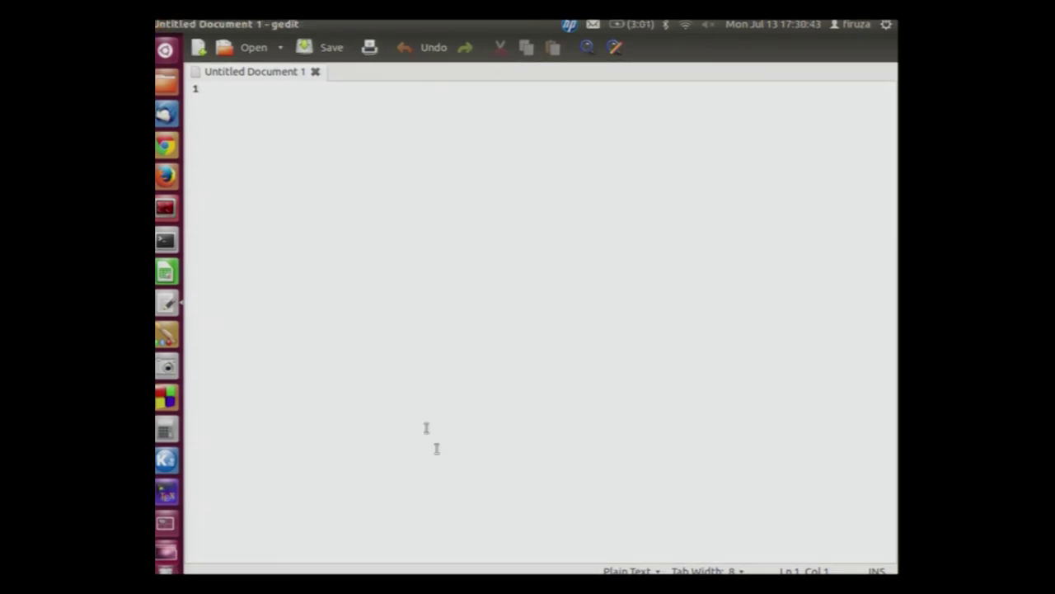
- Start saving the blank document under a new name, choosing the Mathematics folder inside Subjects on the Desktop as its location
left_click(211, 23)
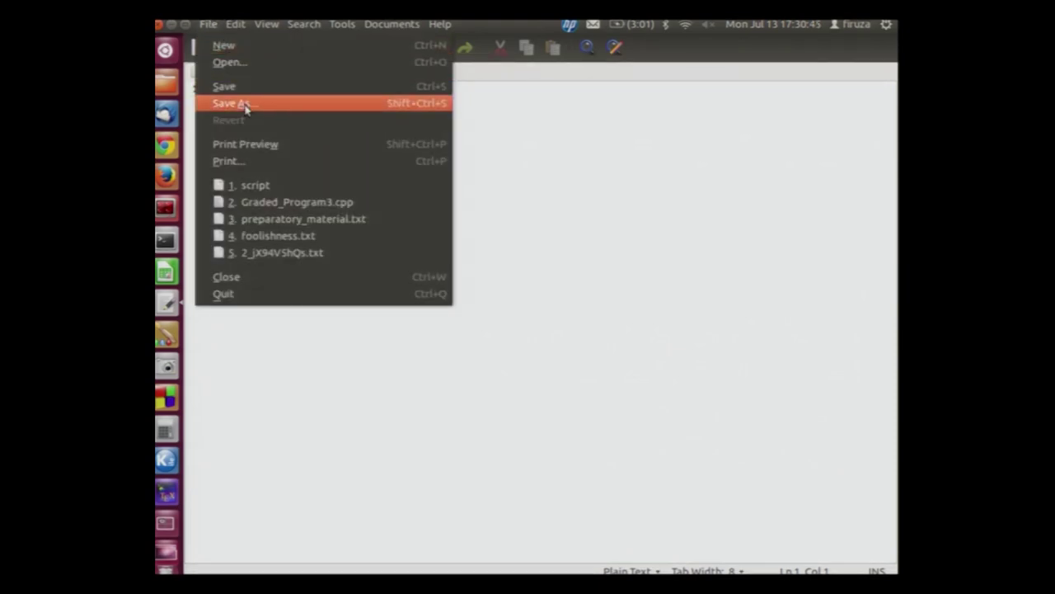
left_click(246, 103)
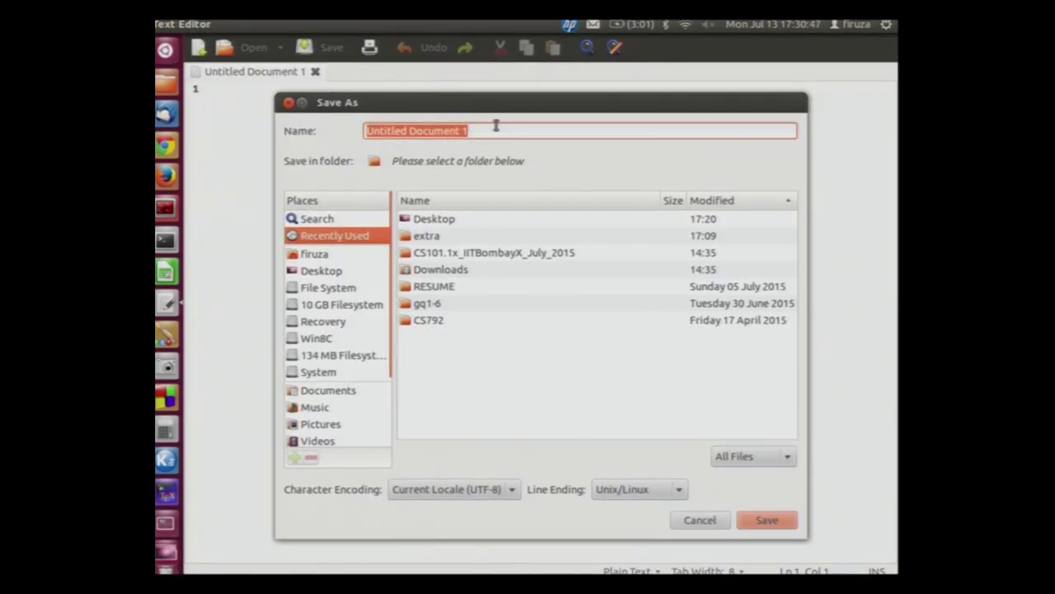
left_click(323, 274)
left_click(458, 225)
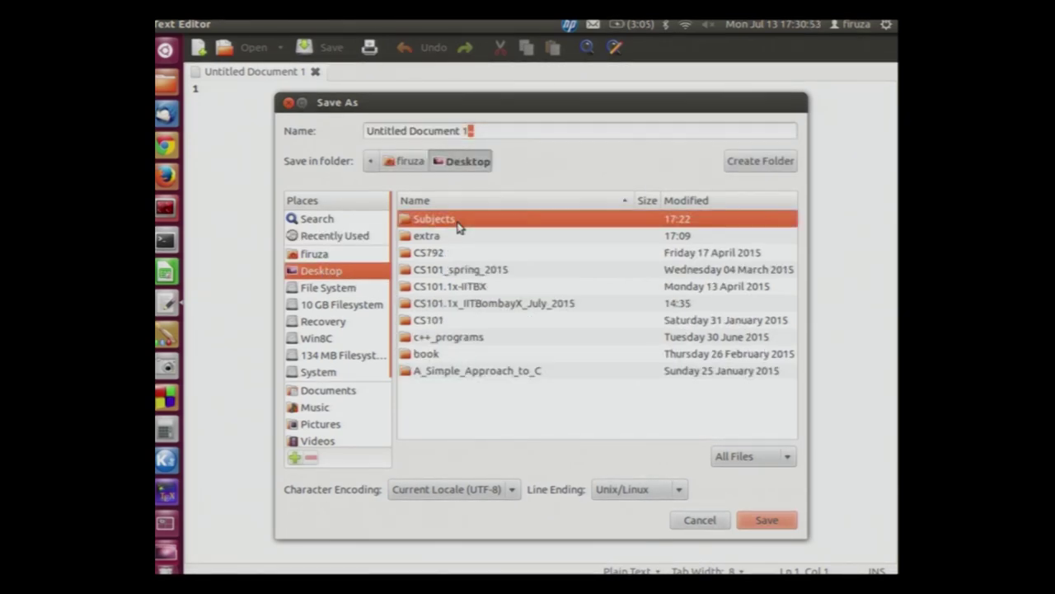
double_click(458, 223)
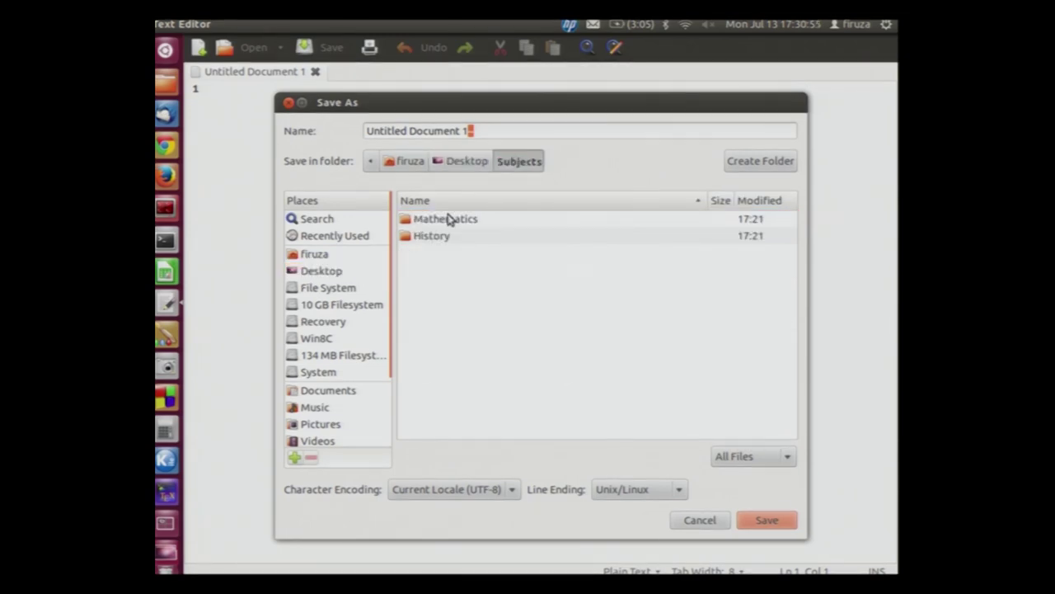
double_click(456, 220)
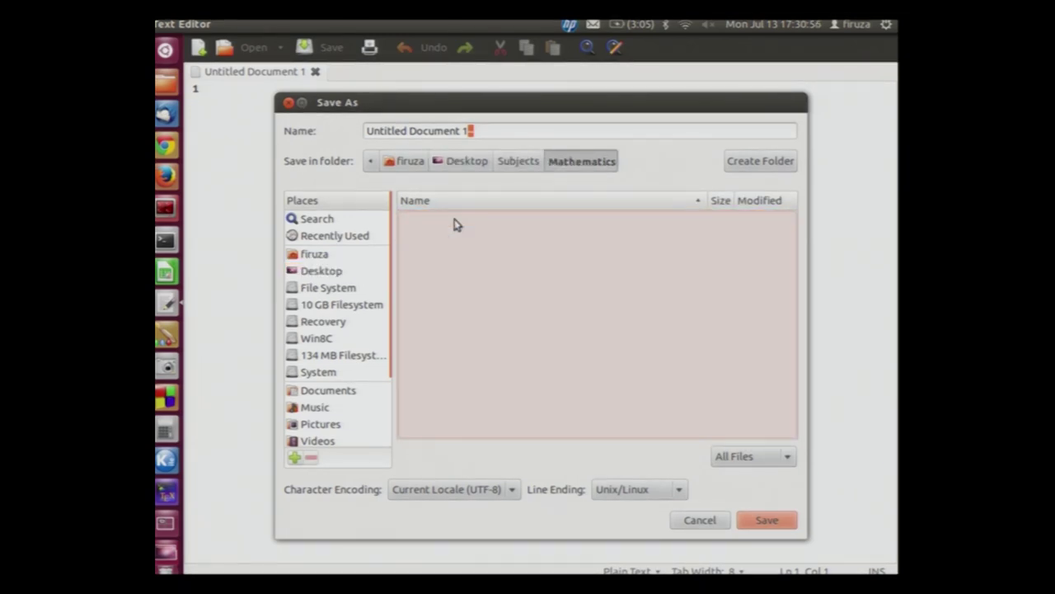
- Name the document calculus.txt and save it in the Mathematics folder
left_click(495, 131)
left_click_drag(494, 130, 236, 130)
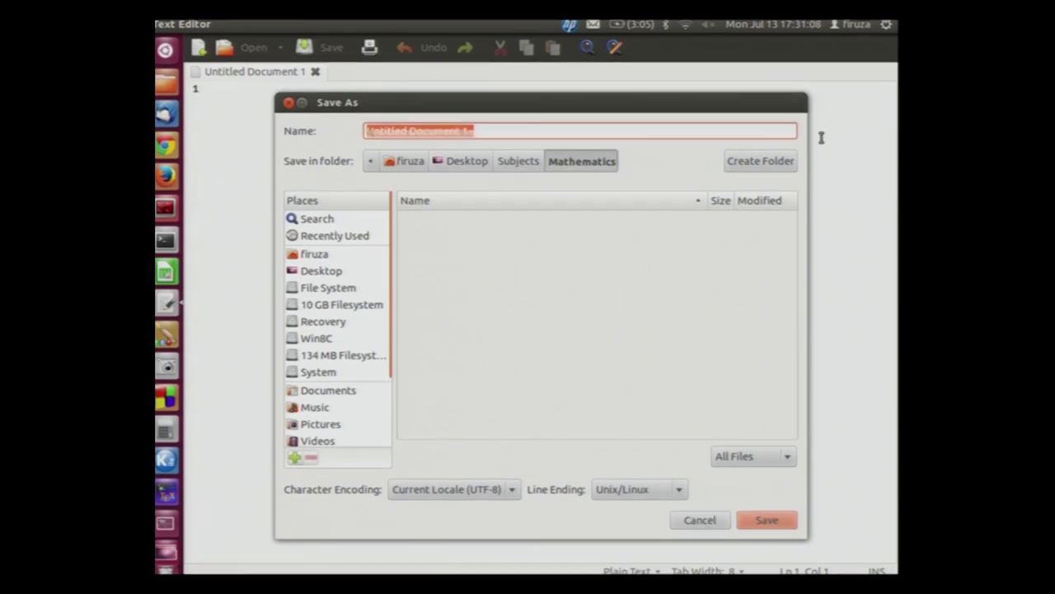
type("calculus")
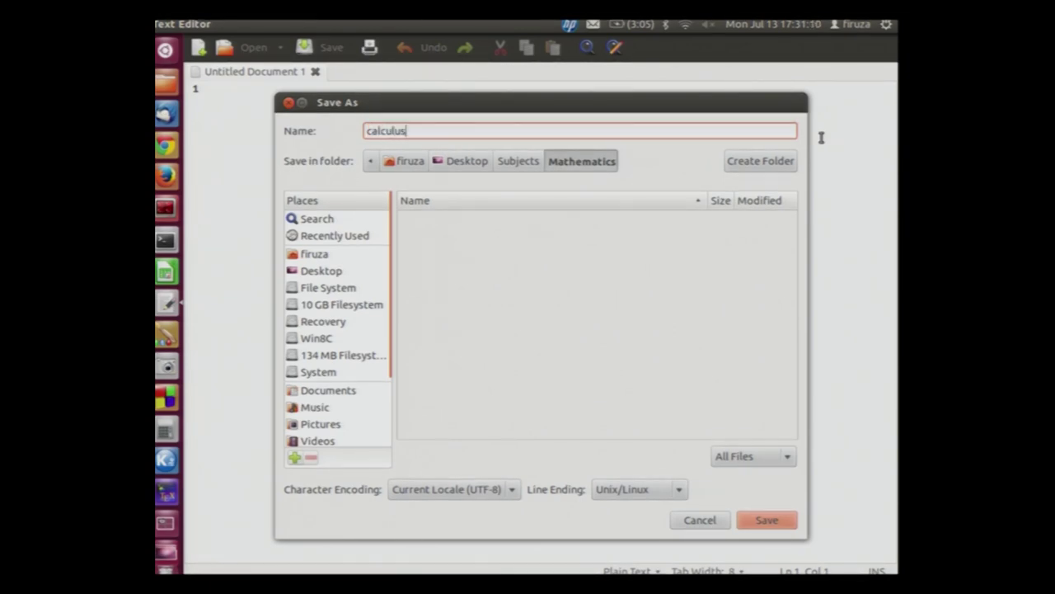
type(".txt")
left_click(757, 522)
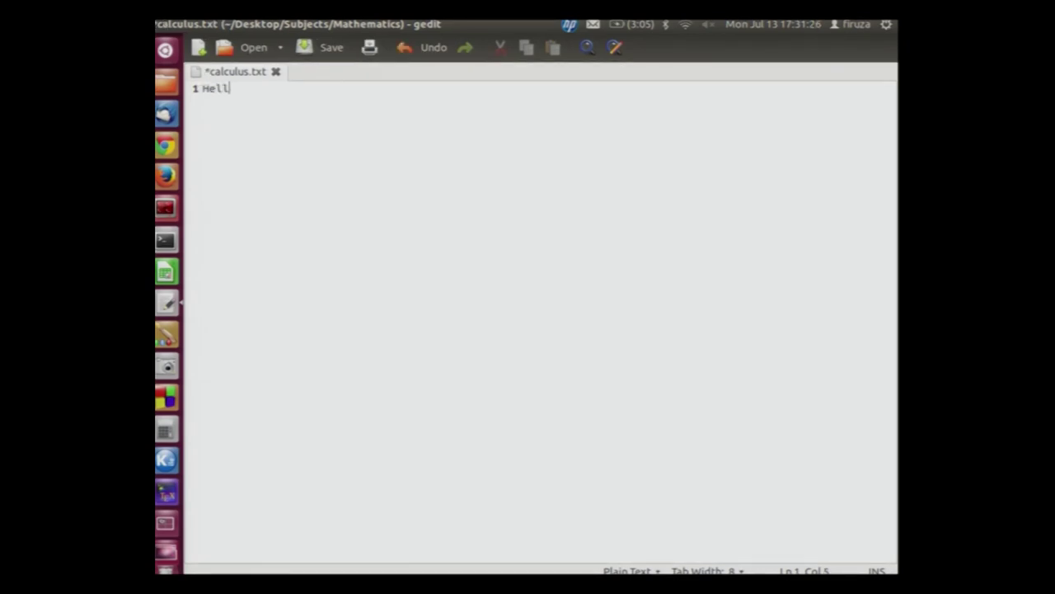
- Write a greeting line giving the lecturer's full name and ending "taking this lecture on computers.", and save calculus.txt
type(" am Firuza A")
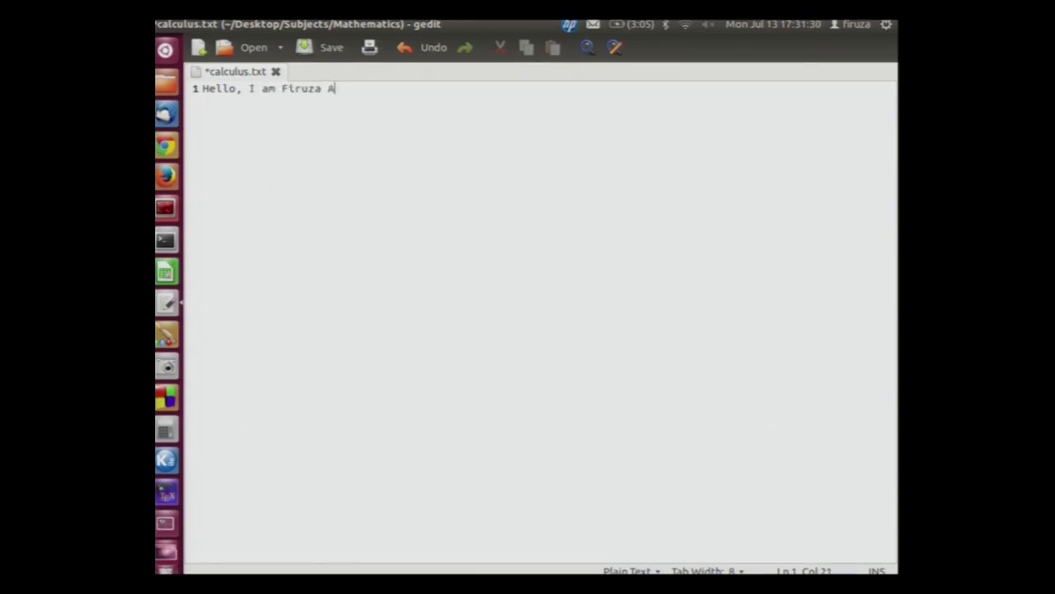
type("ibara, takin")
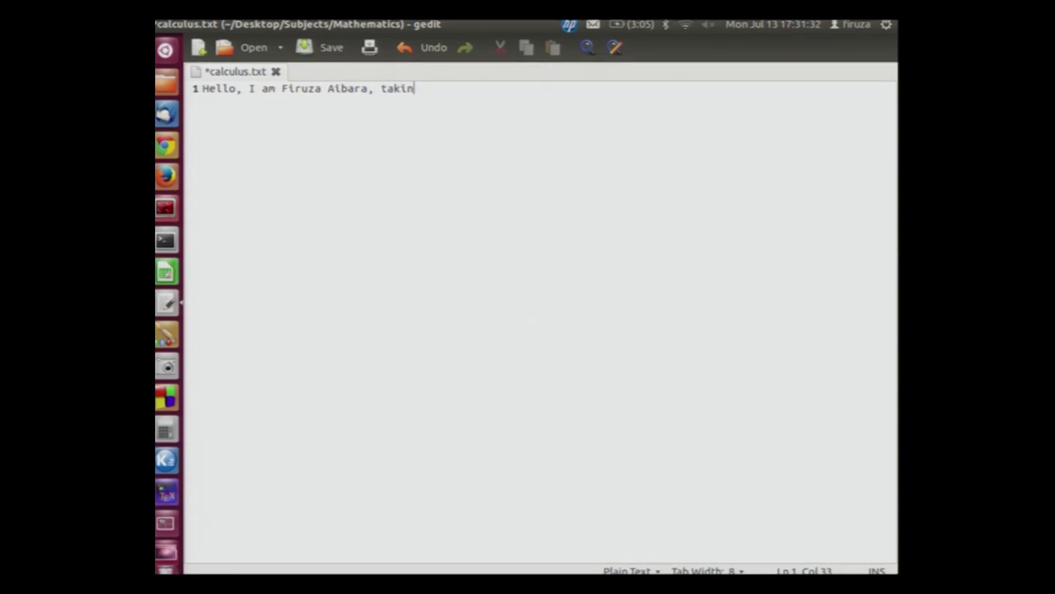
type("g theis lecture on c")
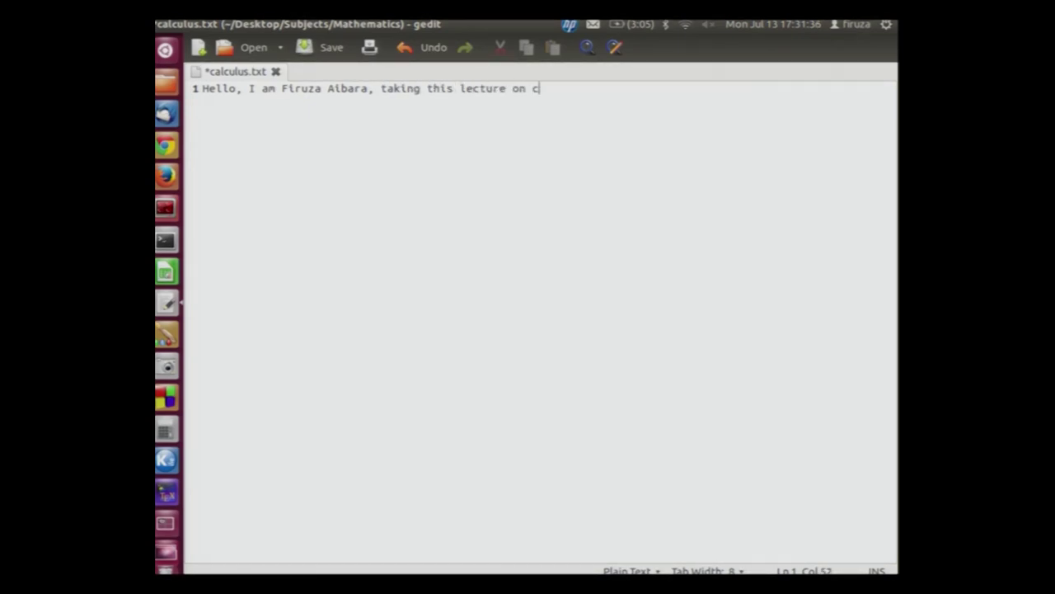
type("ompter")
key("BackSpace")
key("BackSpace")
type("uters.")
left_click(322, 52)
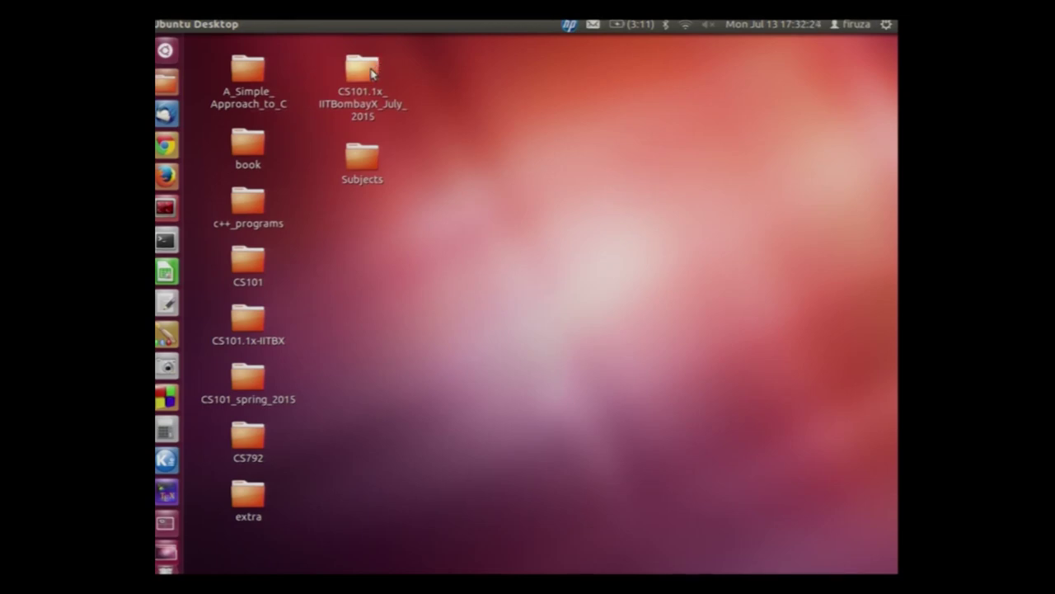
- Open the CS101.1x_IITBombayX_July_2015 folder on the desktop and open CS101xS003_Computational_Procedures_IIT_Bombay.pdf from it
double_click(370, 73)
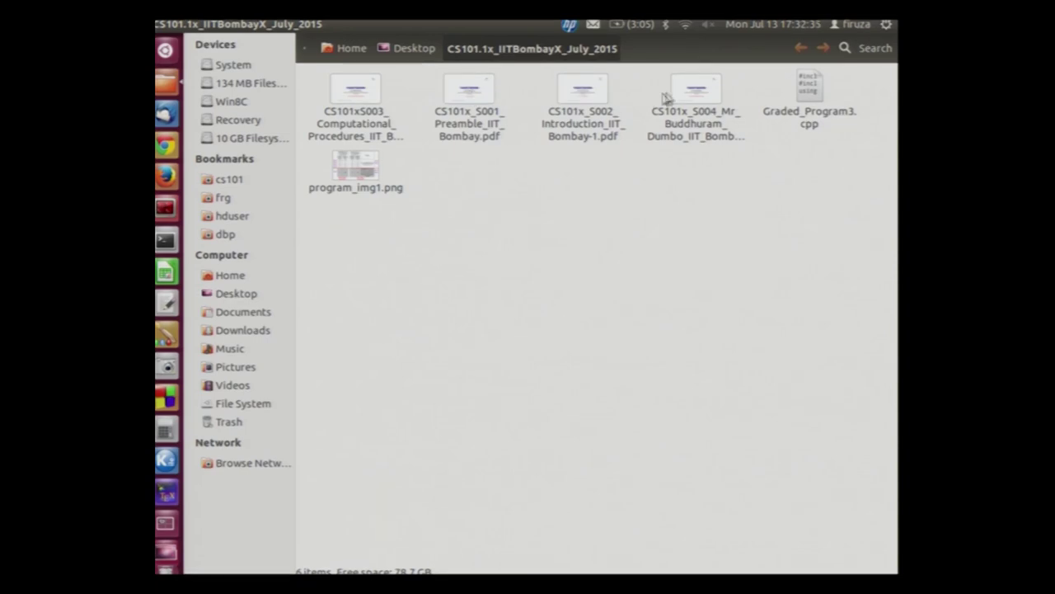
left_click(816, 93)
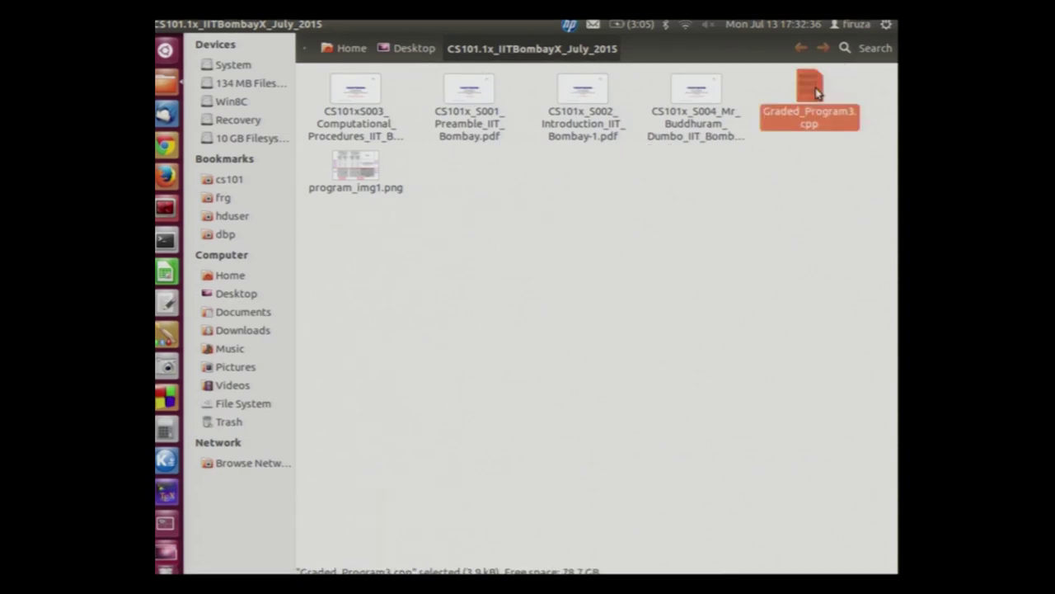
left_click(759, 264)
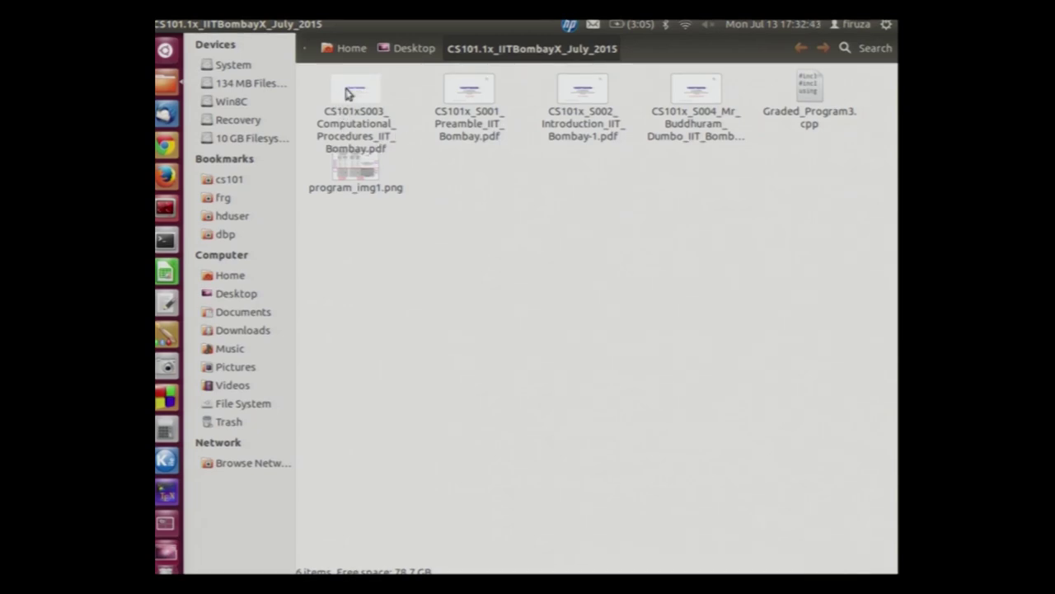
left_click(347, 94)
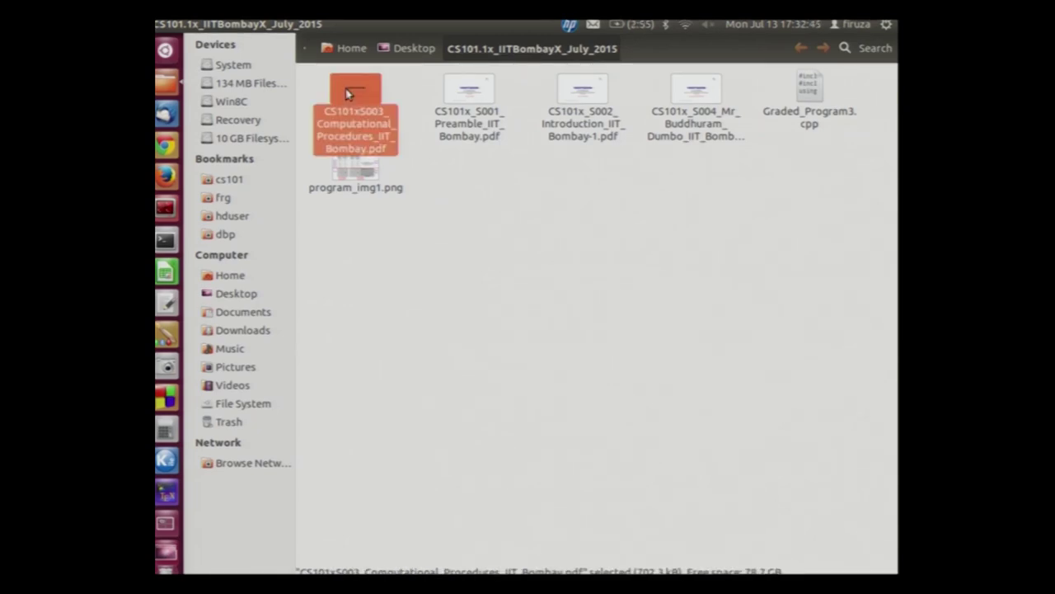
double_click(347, 94)
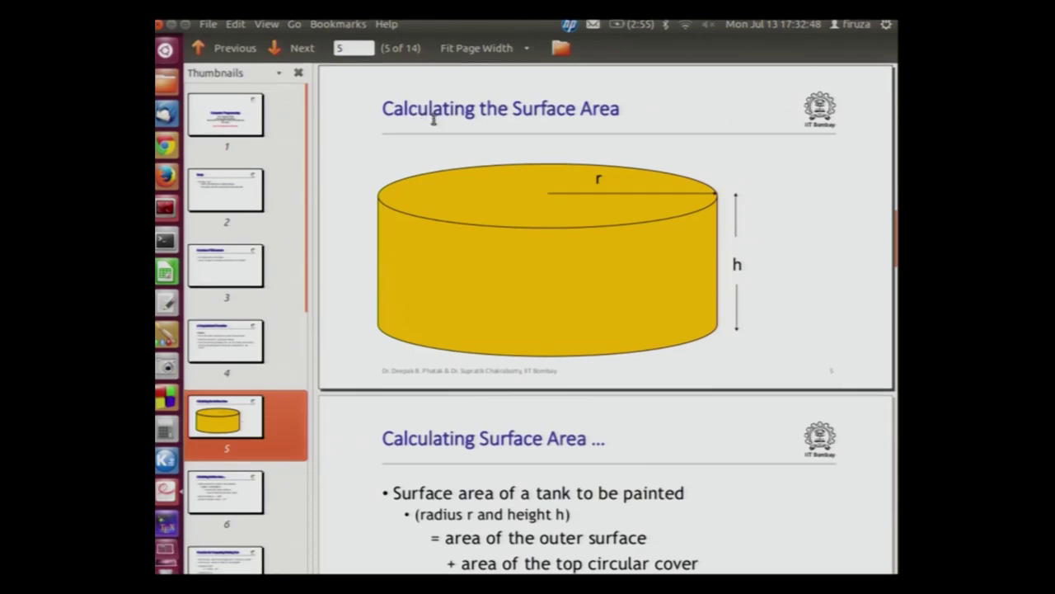
- Look through the slides on computational procedures and the tank painting cost, and close the PDF
scroll(416, 173, "up", 3)
scroll(416, 172, "up", 1)
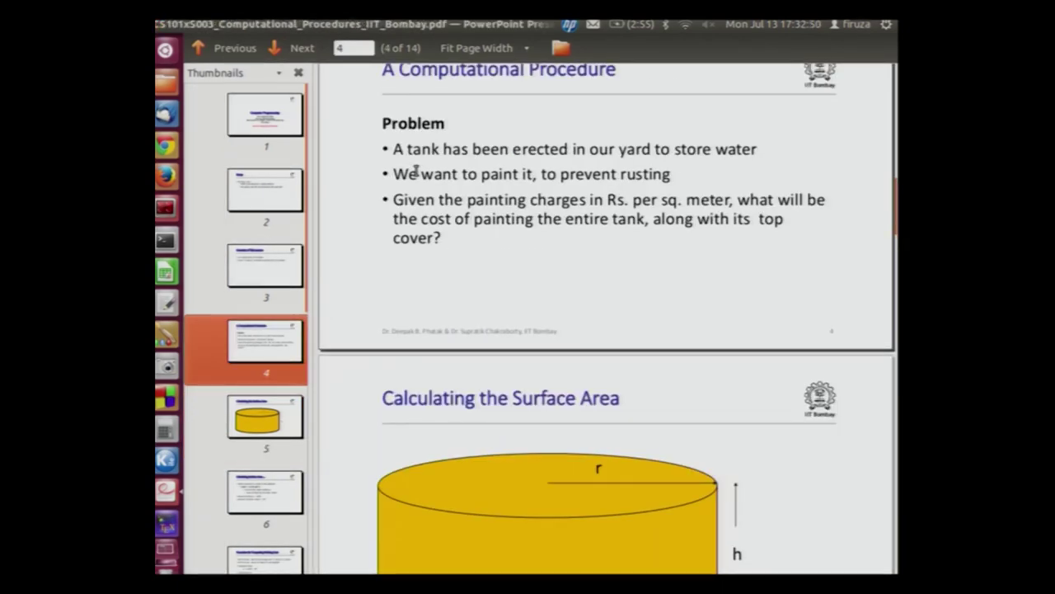
scroll(416, 172, "up", 15)
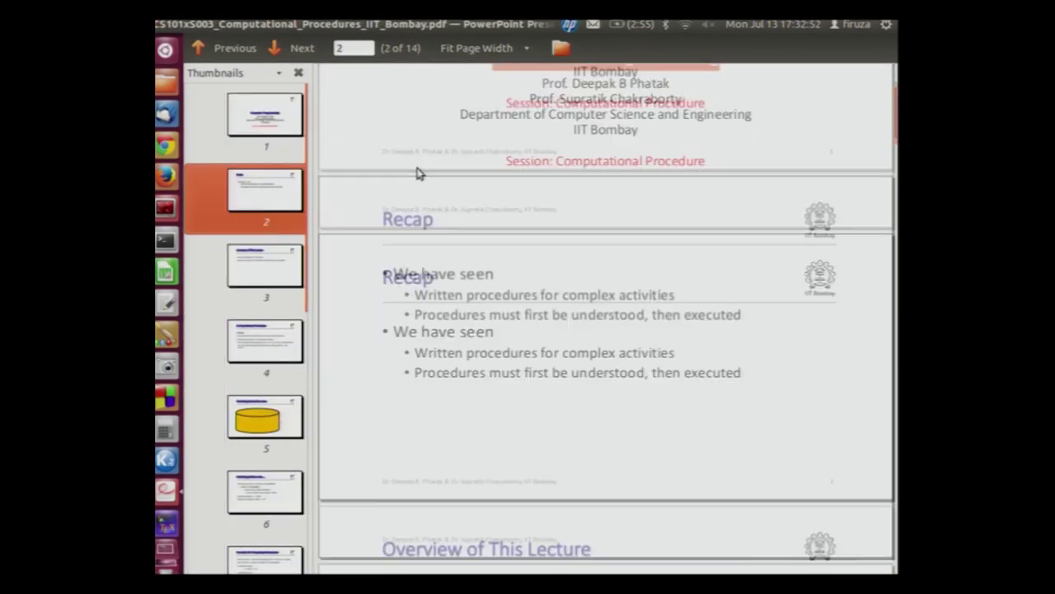
scroll(417, 171, "down", 15)
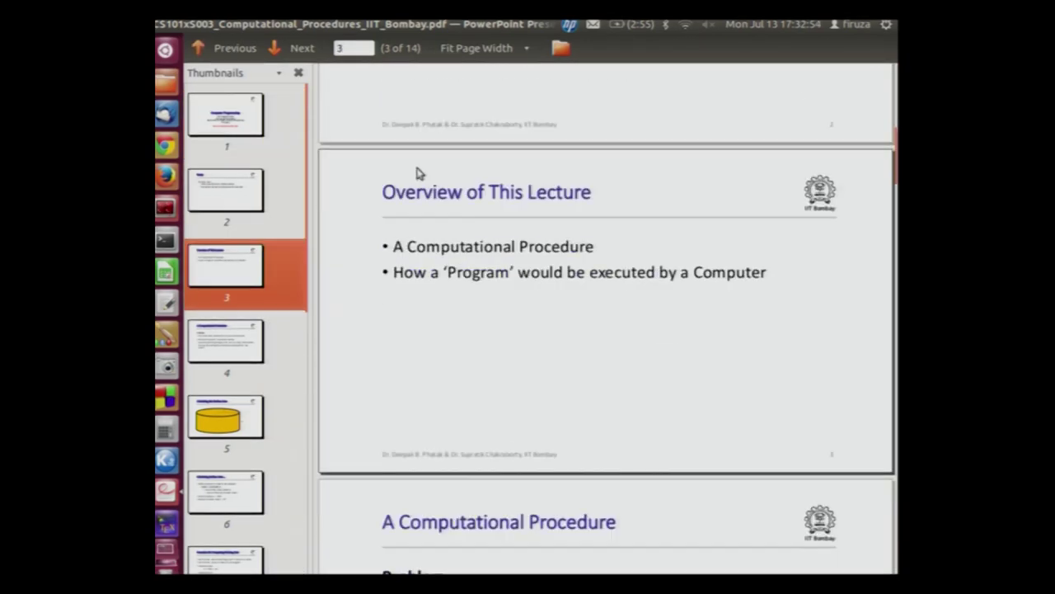
scroll(417, 171, "down", 13)
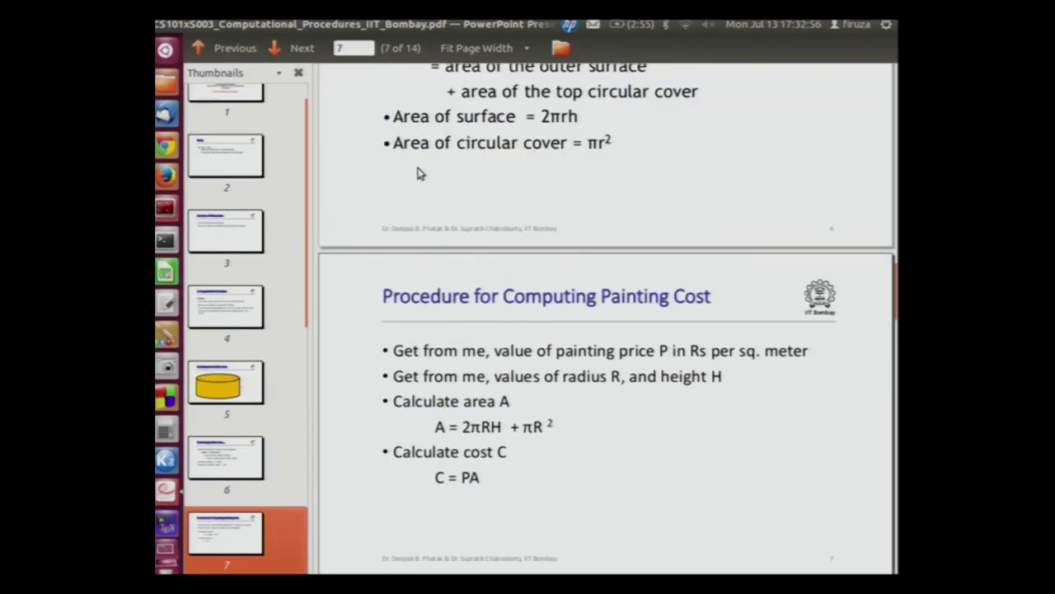
scroll(418, 173, "up", 6)
scroll(417, 172, "up", 3)
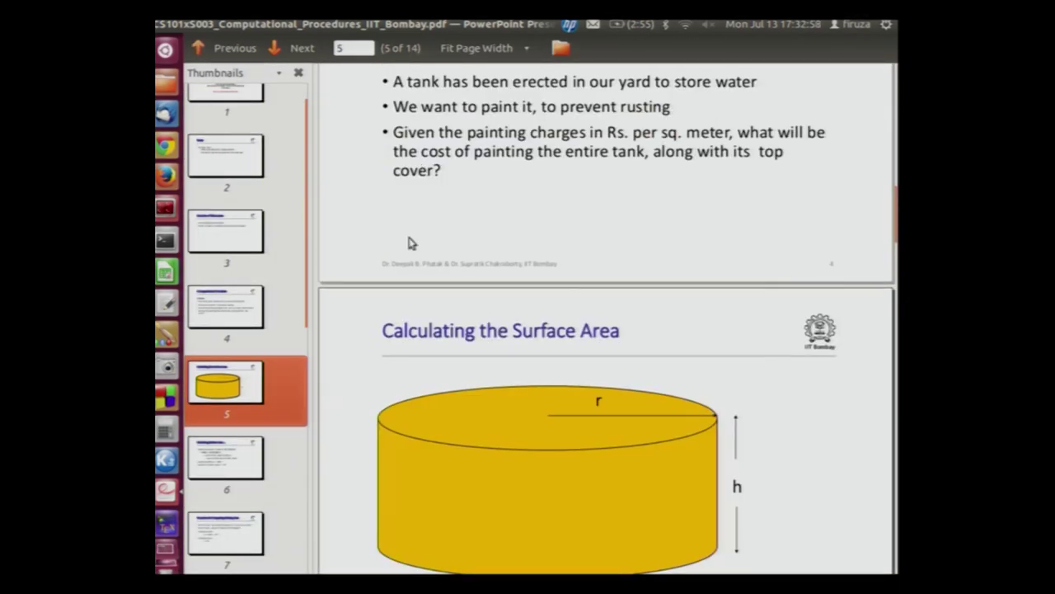
scroll(409, 241, "down", 1)
scroll(411, 243, "down", 7)
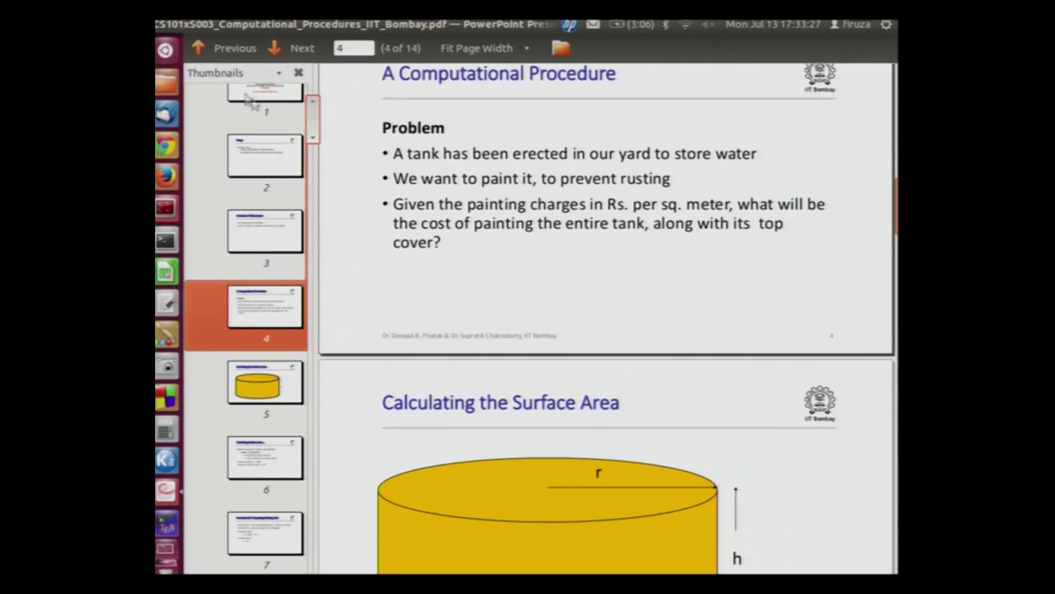
left_click(172, 24)
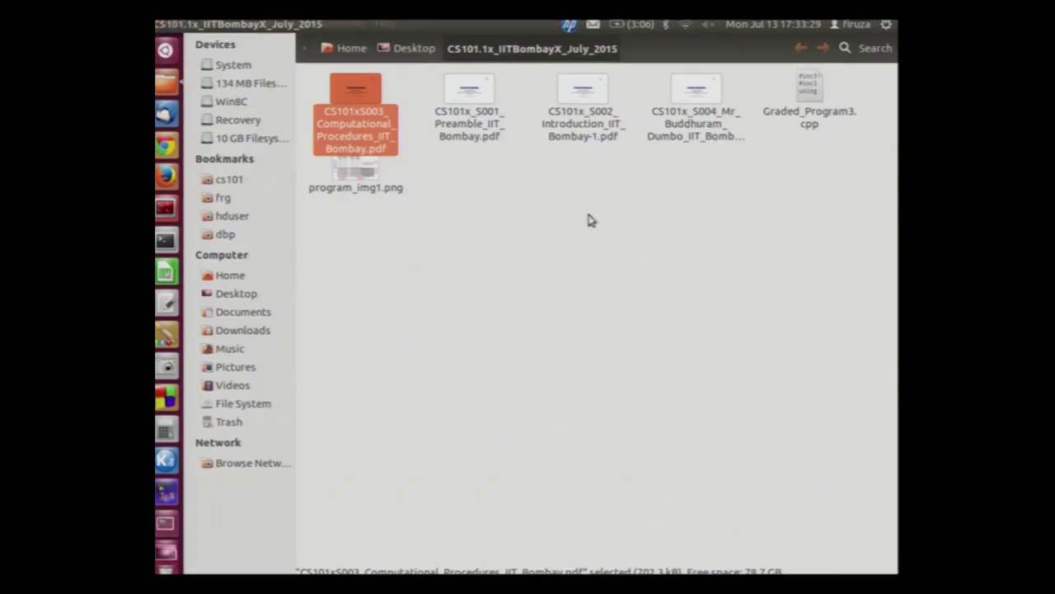
- Open program_img1.png, view it in a maximized window, and close it again
left_click(590, 222)
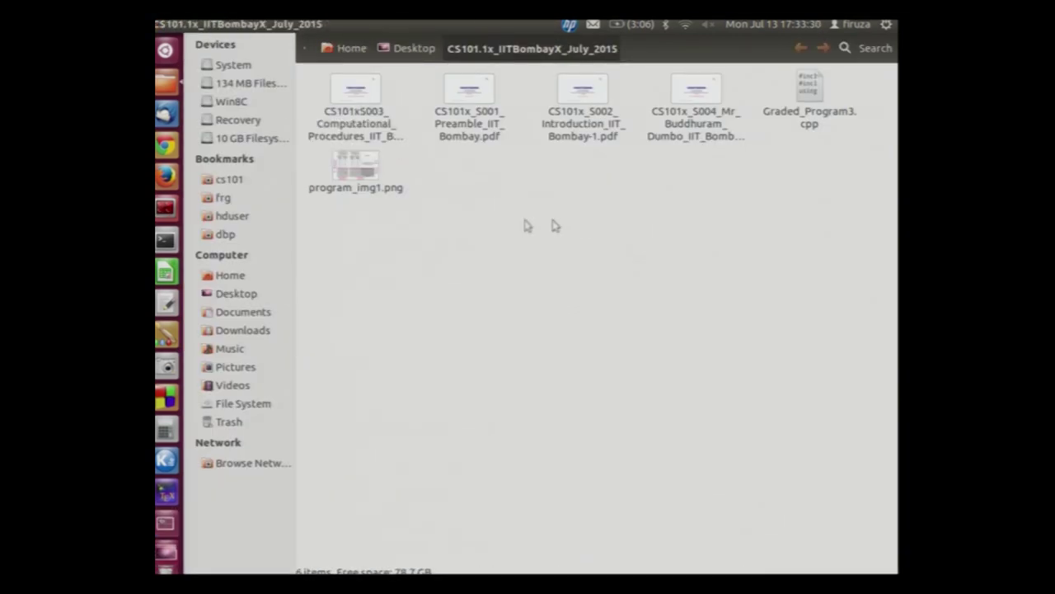
left_click(363, 173)
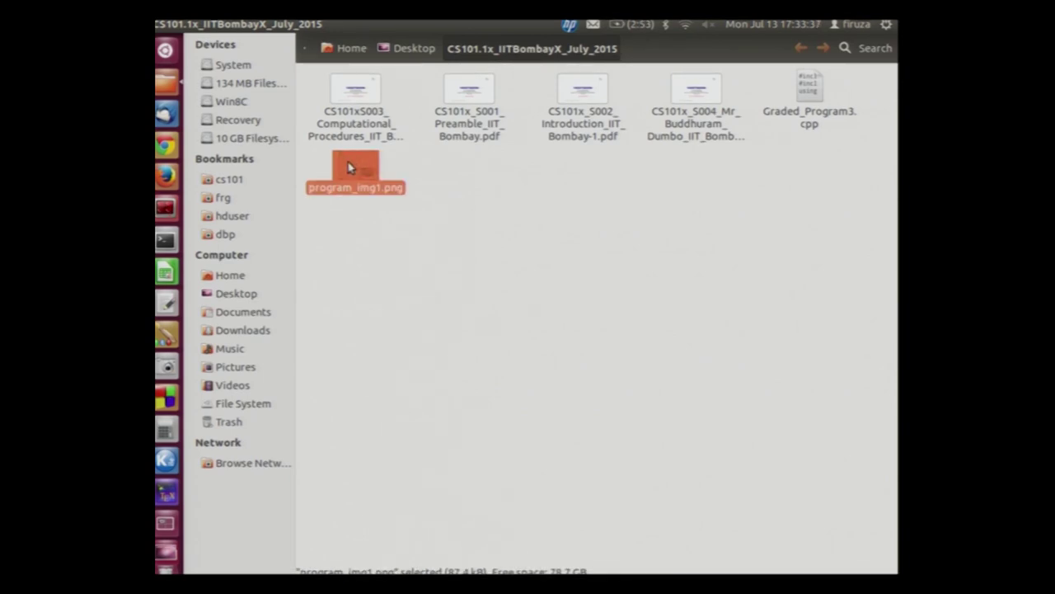
double_click(348, 163)
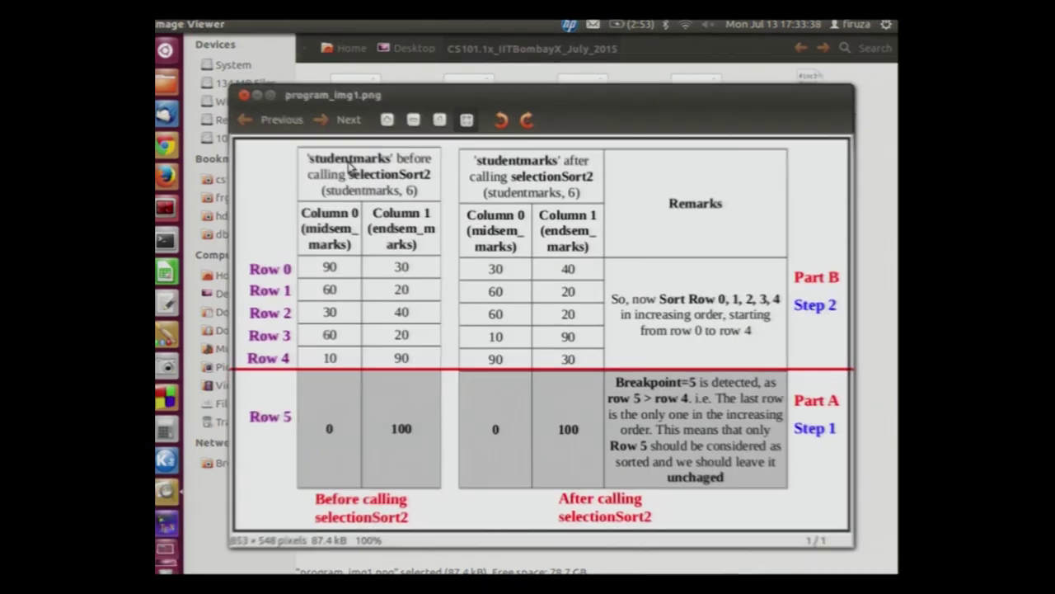
double_click(430, 97)
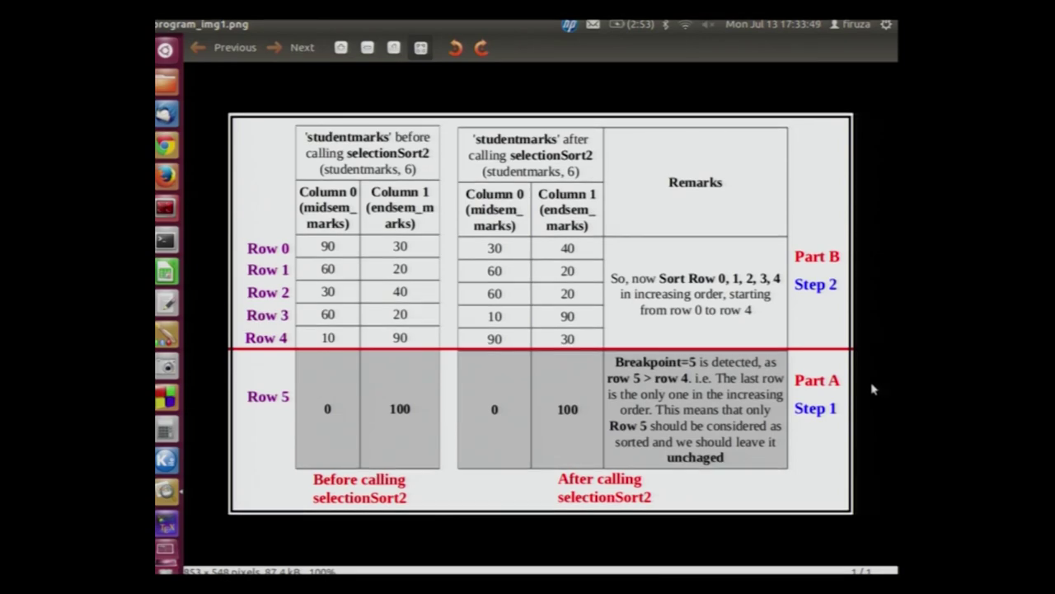
left_click(159, 24)
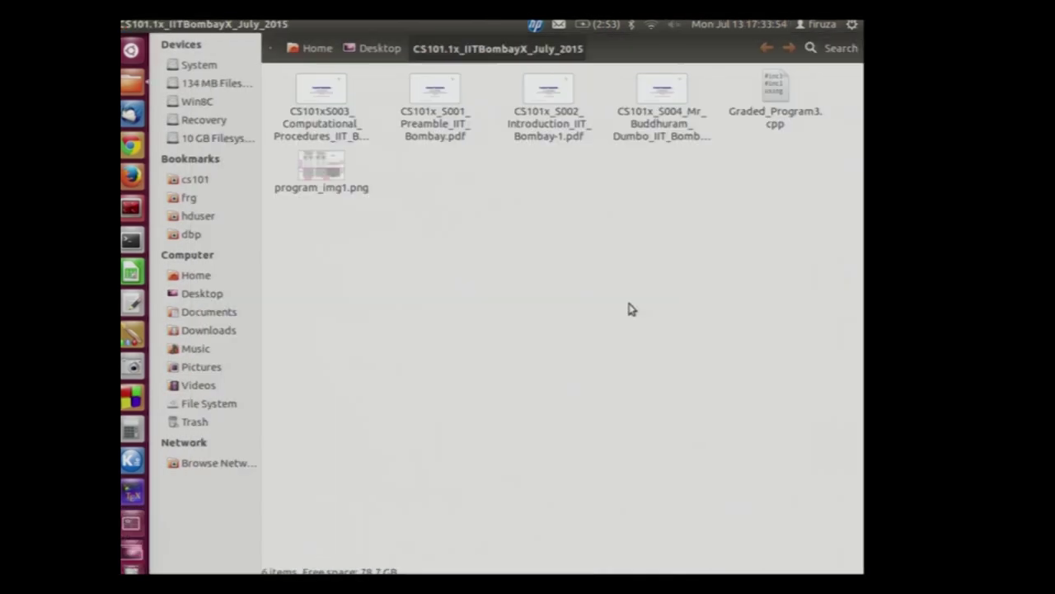
- Open Graded_Program3.cpp from the CS101.1x_IITBombayX_July_2015 folder with the Text Editor
left_click(780, 123)
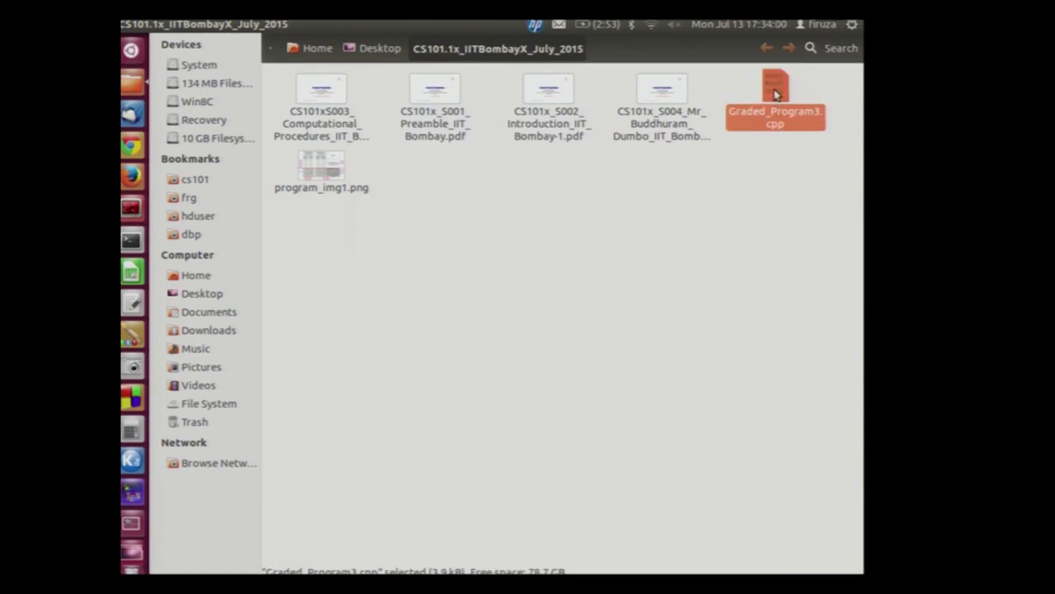
right_click(775, 93)
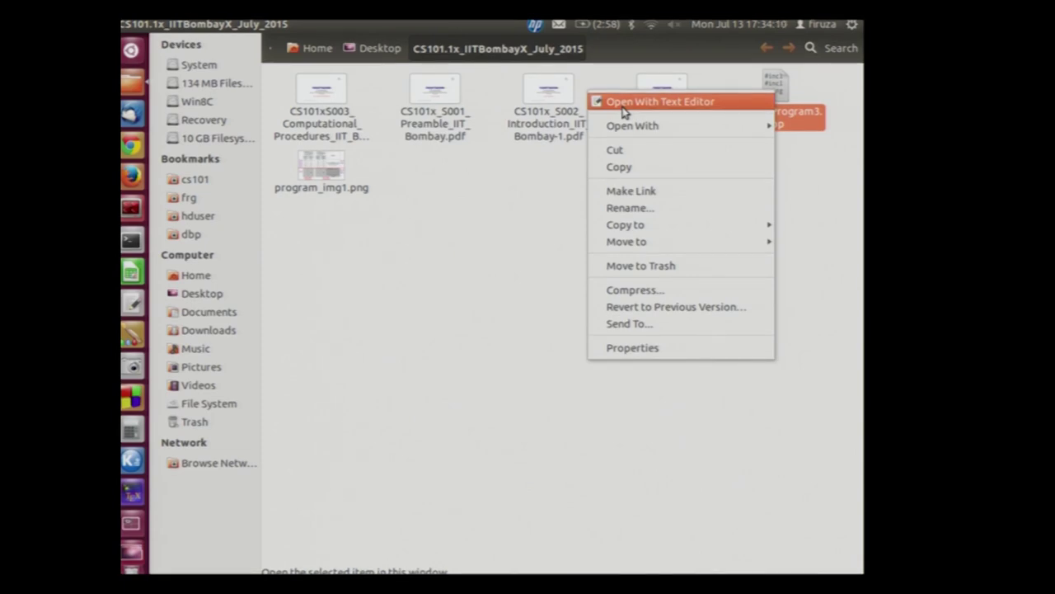
mouse_move(624, 135)
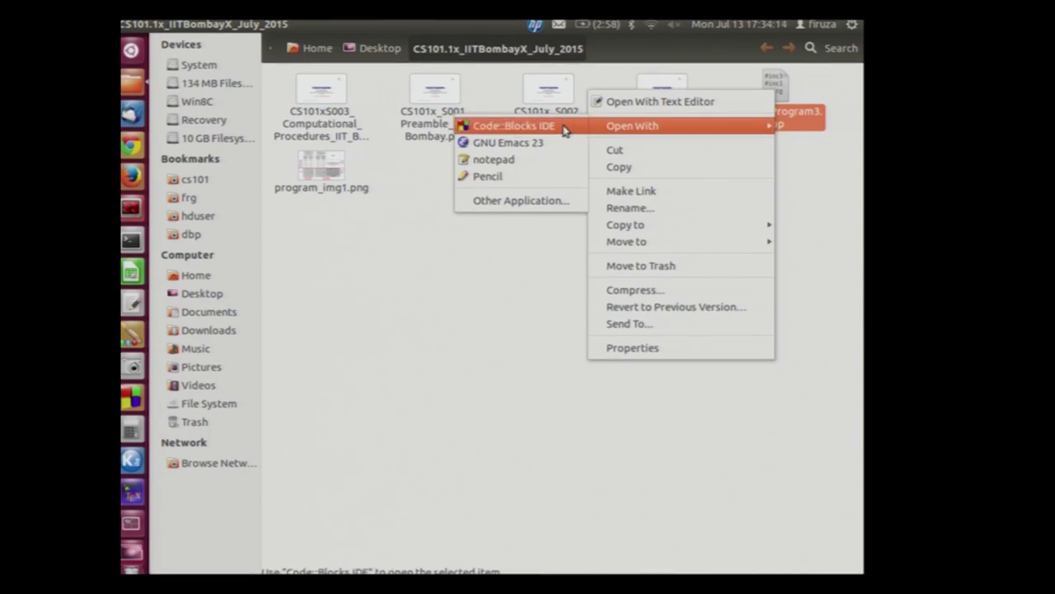
left_click(699, 102)
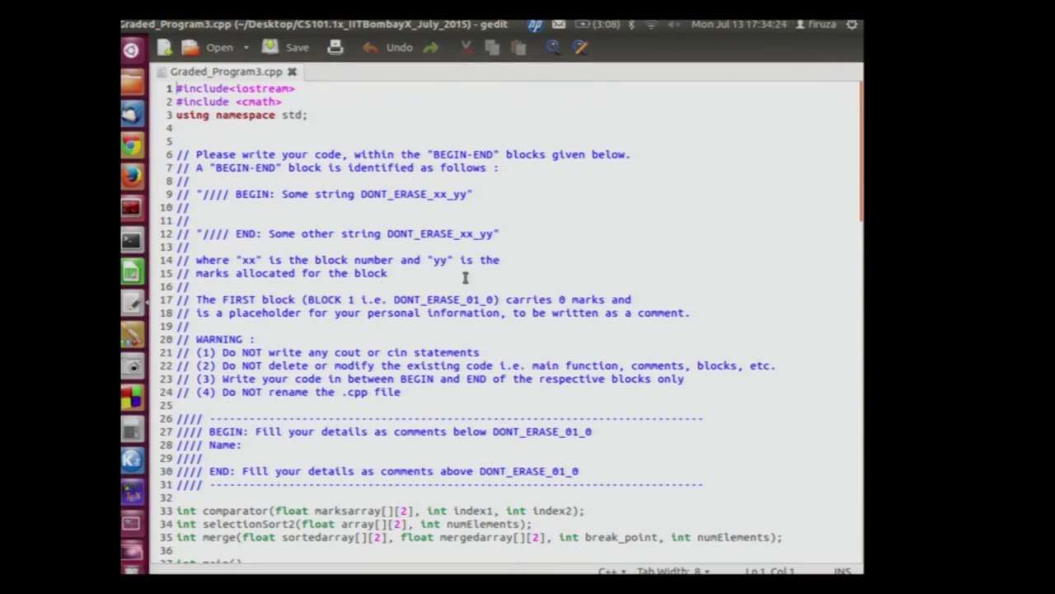
- Insert three blank lines directly above int main() in Graded_Program3.cpp
scroll(409, 265, "down", 4)
scroll(409, 265, "down", 5)
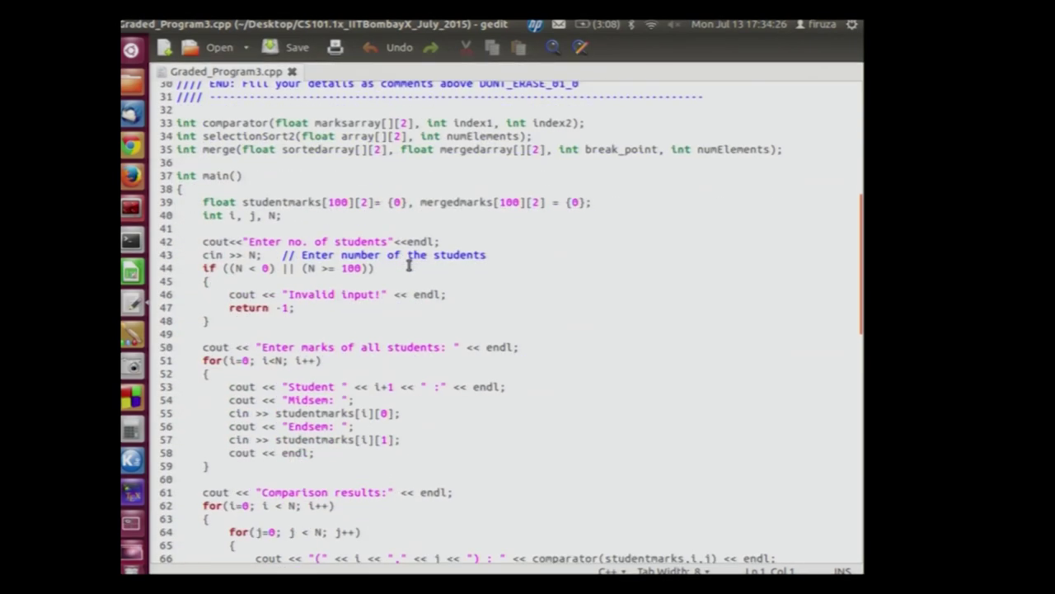
left_click(261, 164)
key("Return")
key("Return")
key("Return")
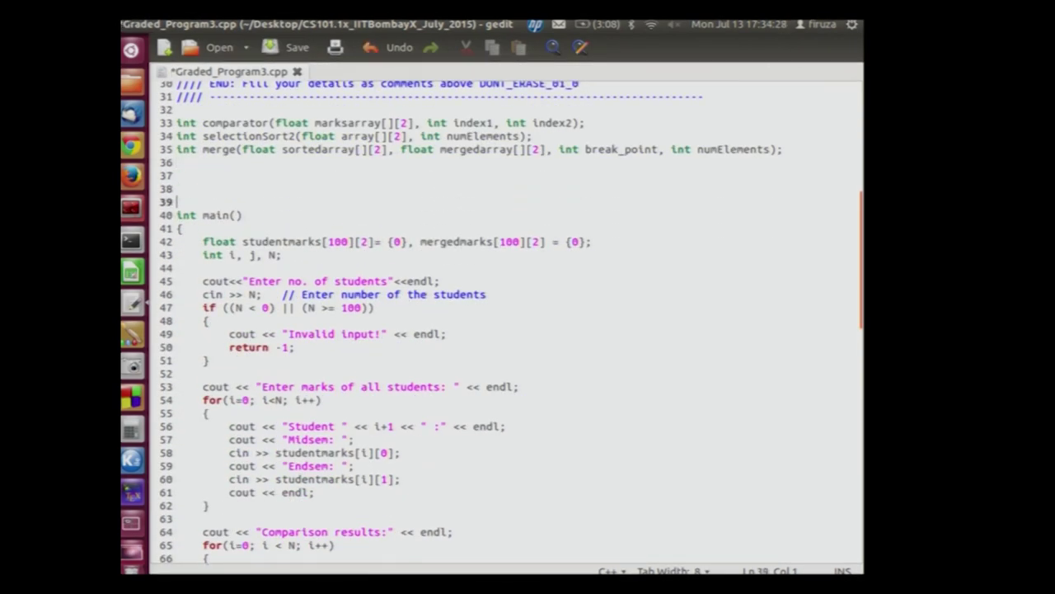
- Add the line cout << "helloworld"; above the "Enter no. of students" output line in main(), and save the file
key("Up")
key("Up")
key("Down")
key("Down")
key("Down")
key("Down")
key("Down")
key("Down")
key("Down")
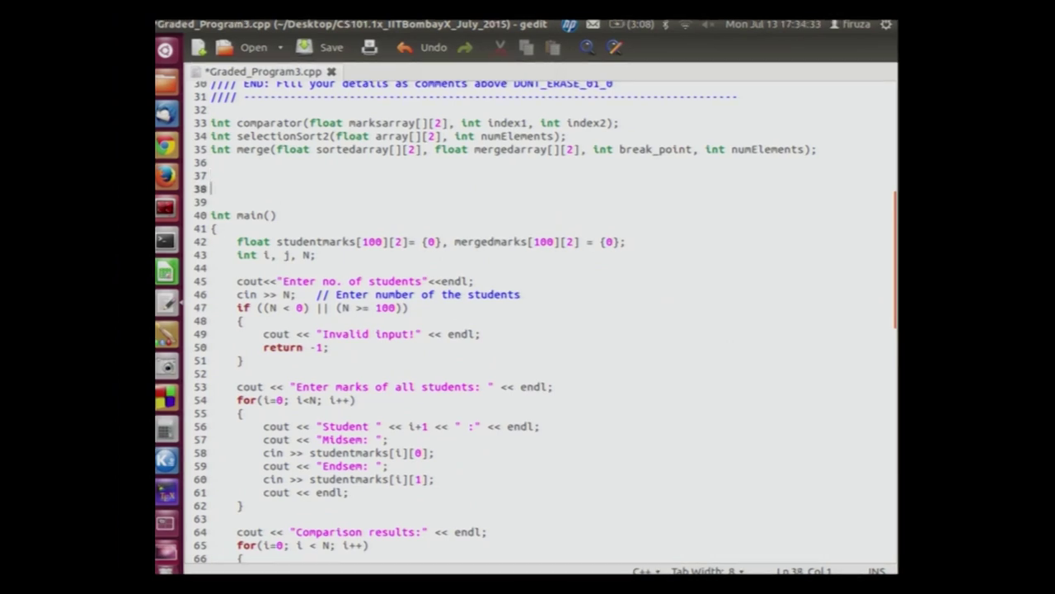
key("Return")
type("cout")
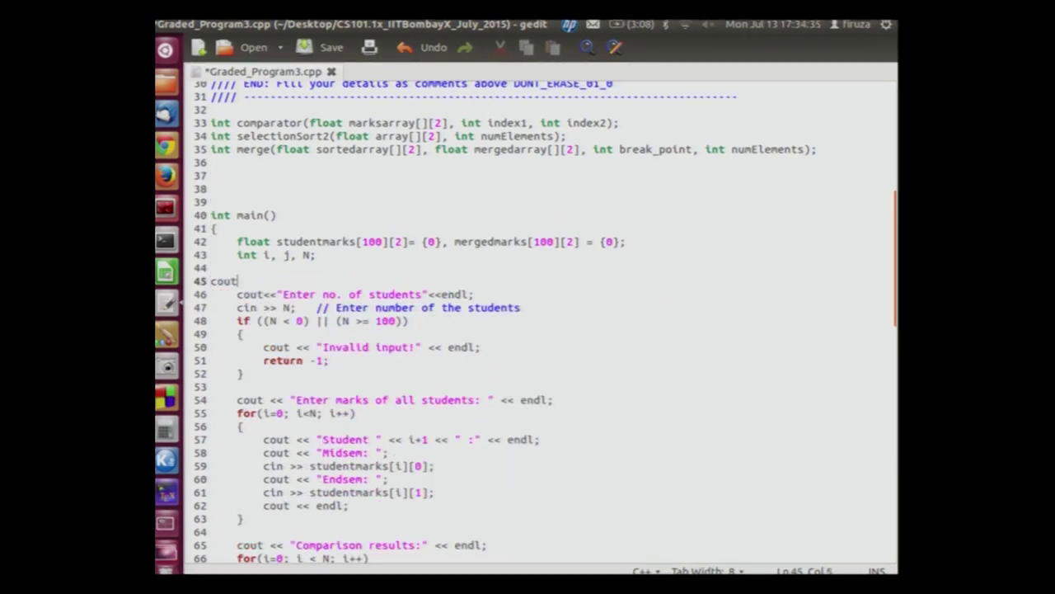
type(" << \"hel")
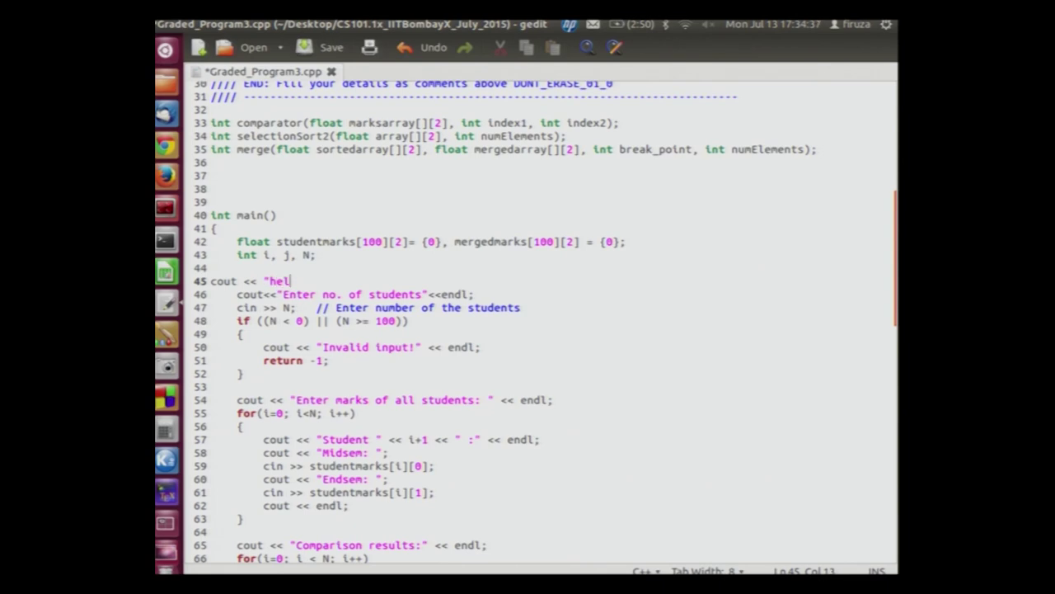
type("loworld\";")
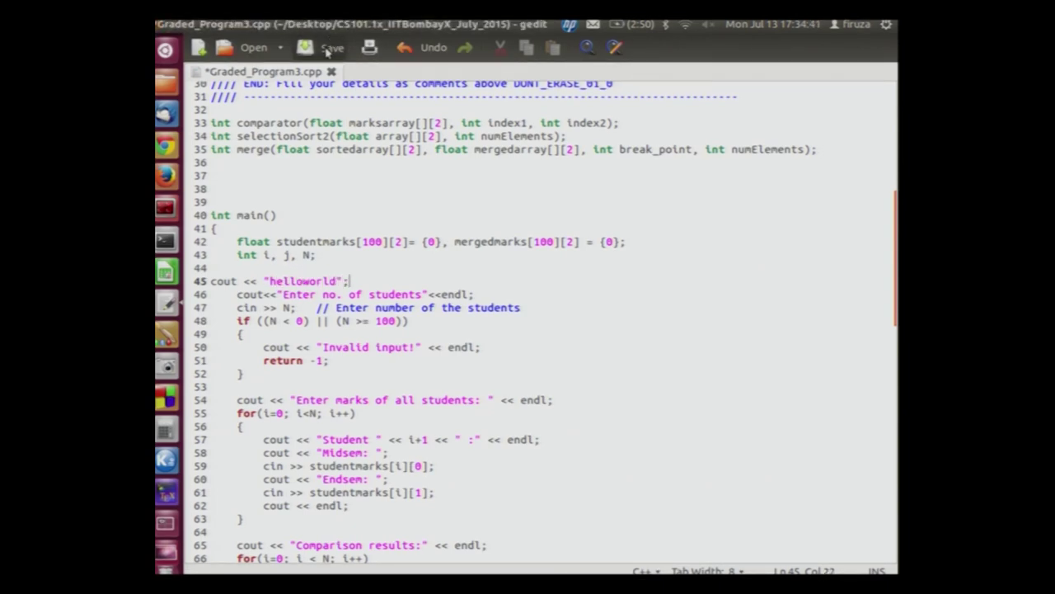
left_click(330, 47)
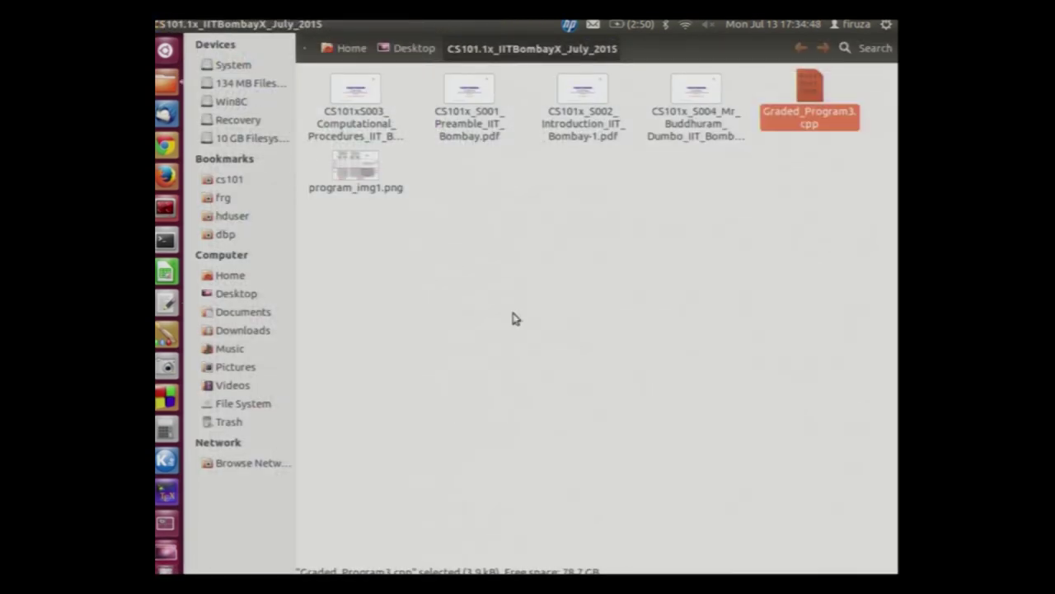
- Show the folder's contents in List view and examine the names, types and modification dates of its files
left_click(272, 23)
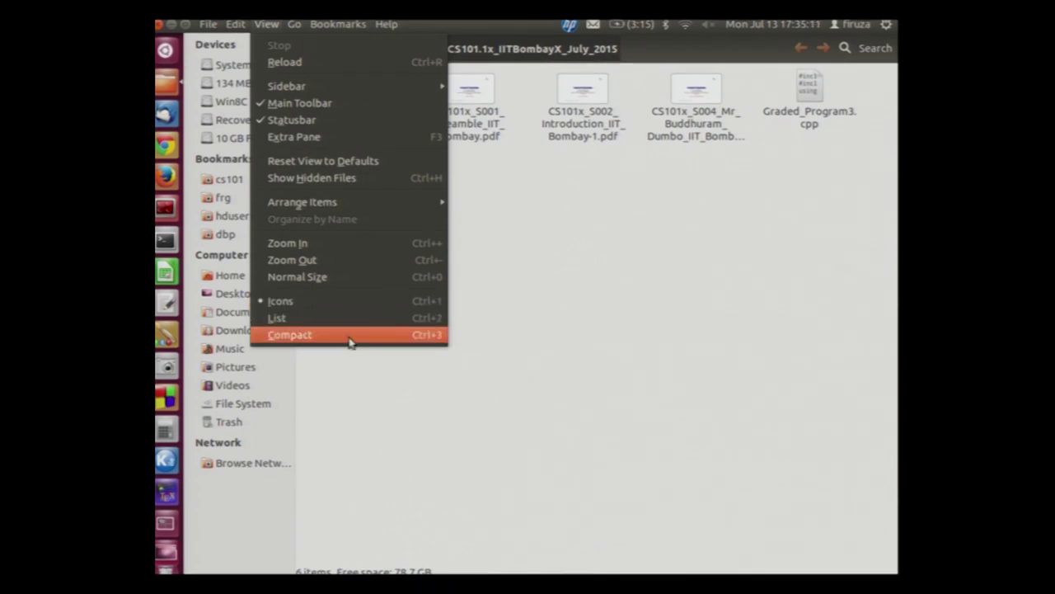
left_click(285, 320)
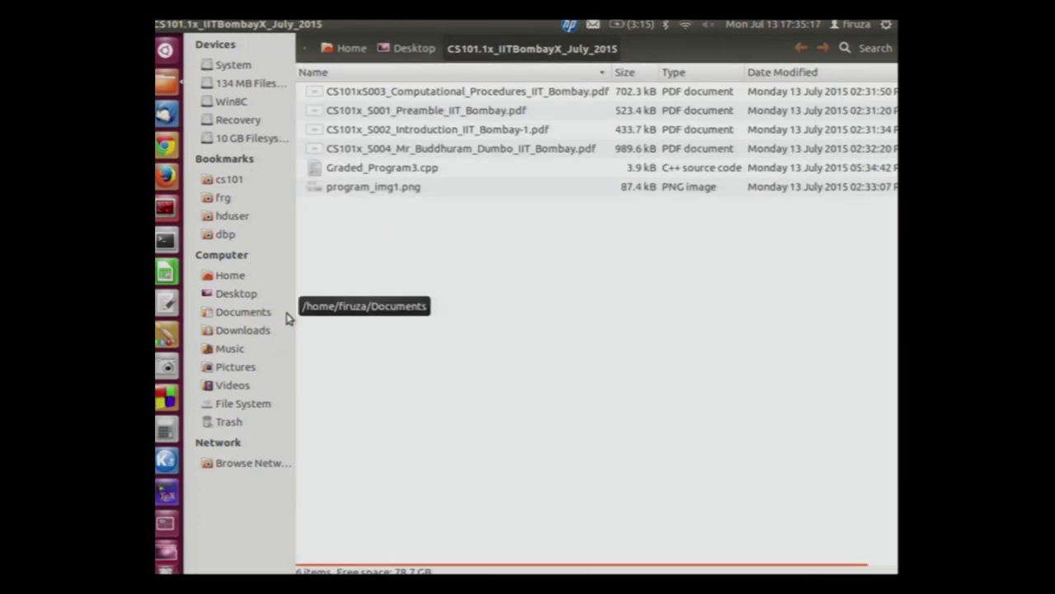
left_click(435, 89)
left_click(424, 112)
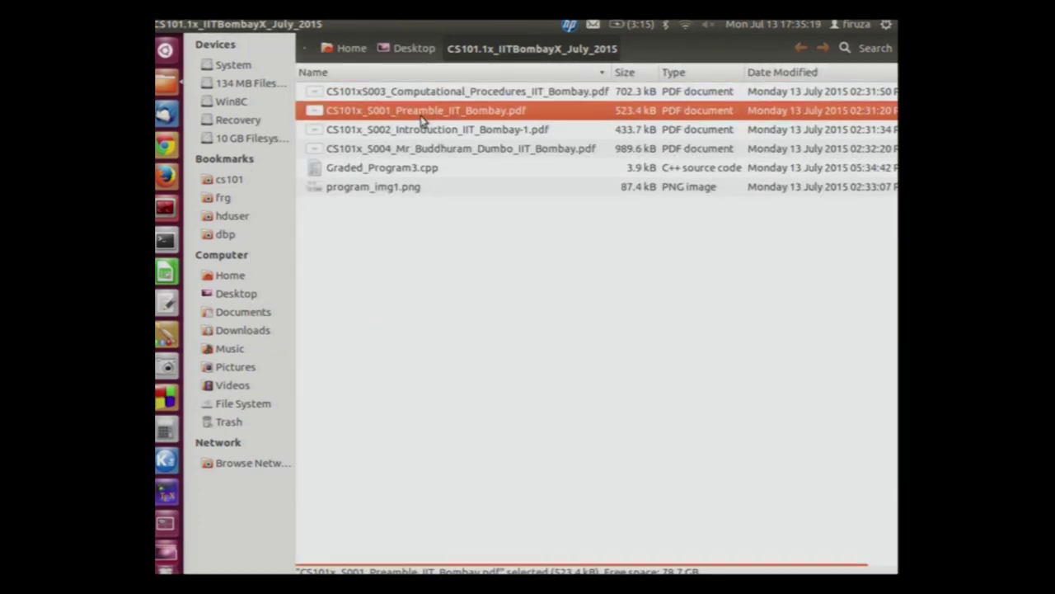
left_click(421, 169)
left_click(716, 93)
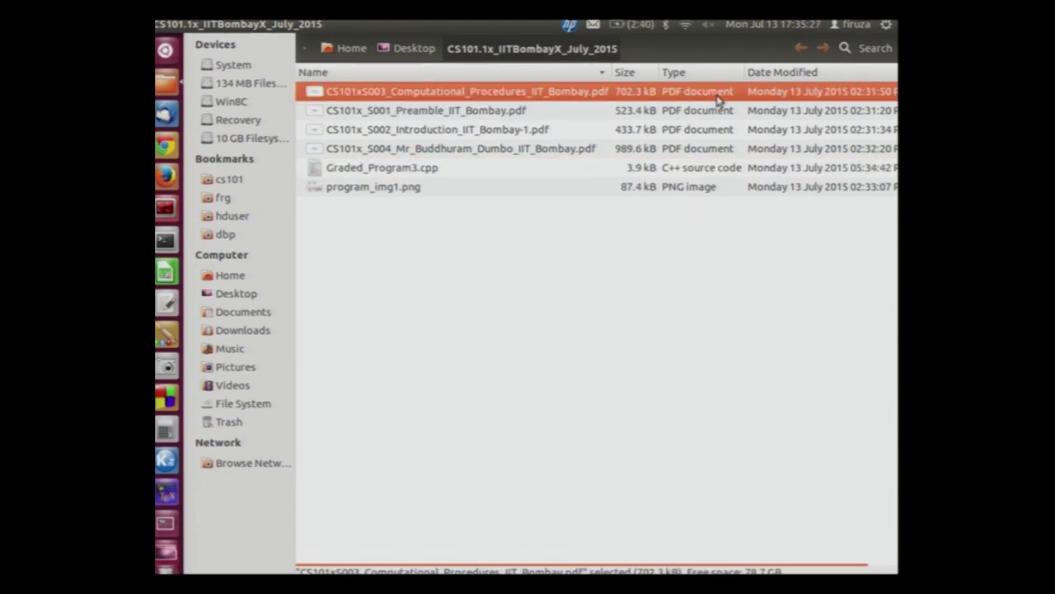
left_click(690, 148)
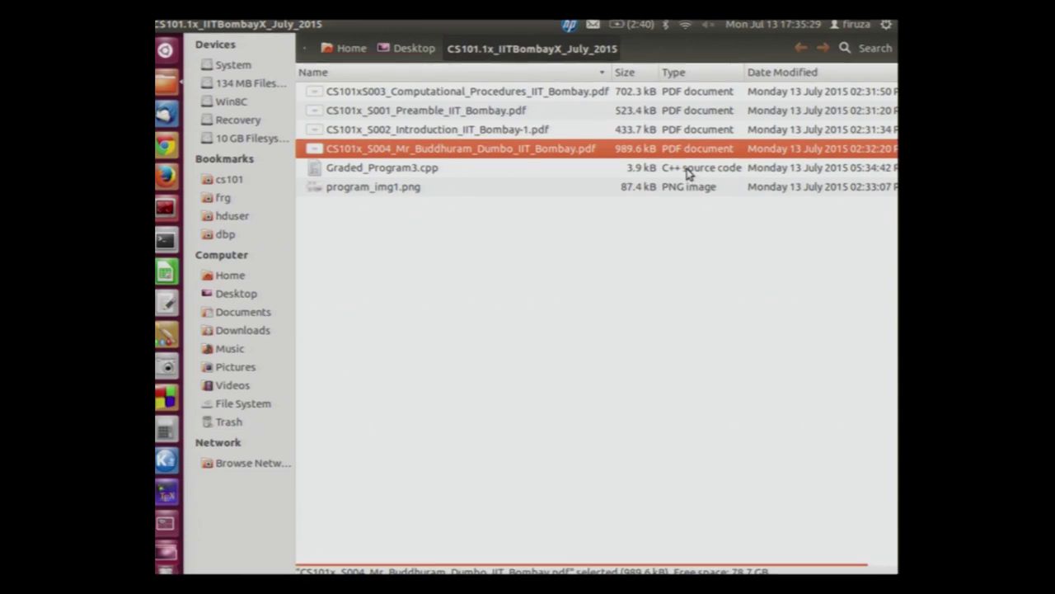
left_click(687, 169)
left_click(681, 189)
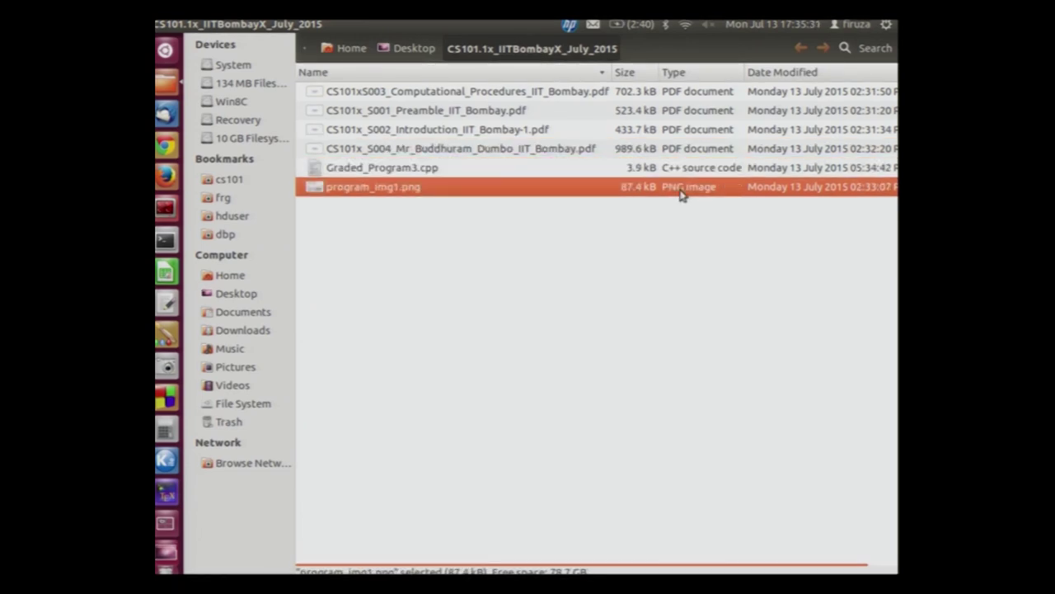
left_click(759, 97)
left_click(766, 149)
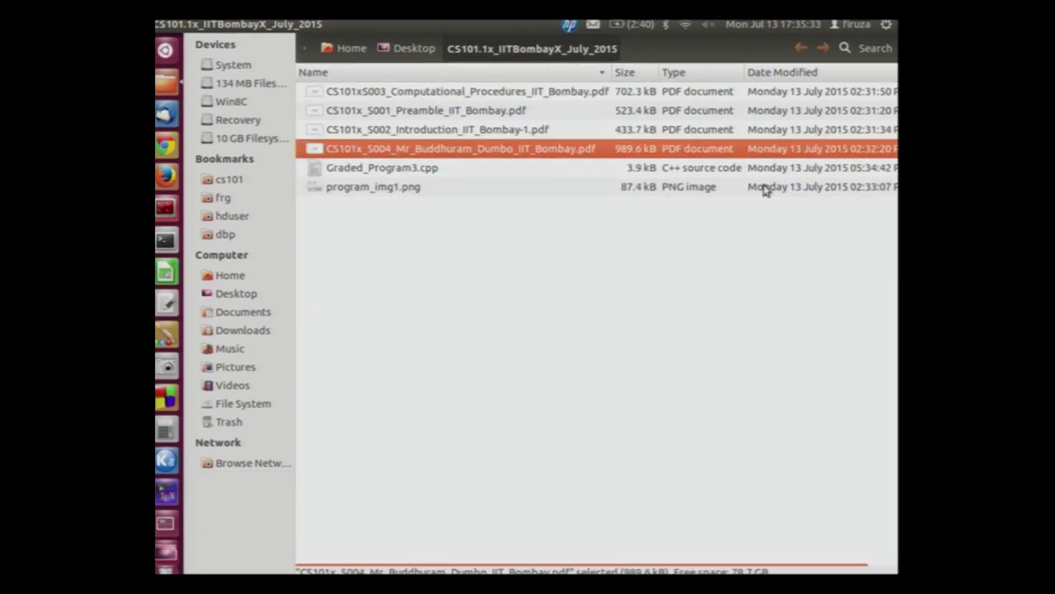
- Return the folder to Icons view, clear the file selection and close the folder window
mouse_move(247, 24)
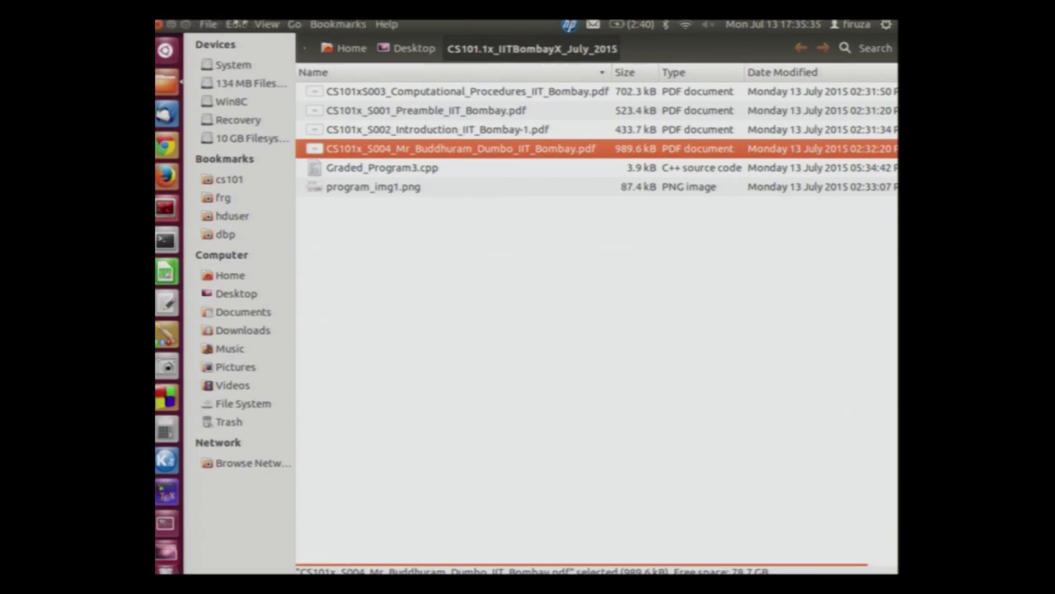
left_click(267, 24)
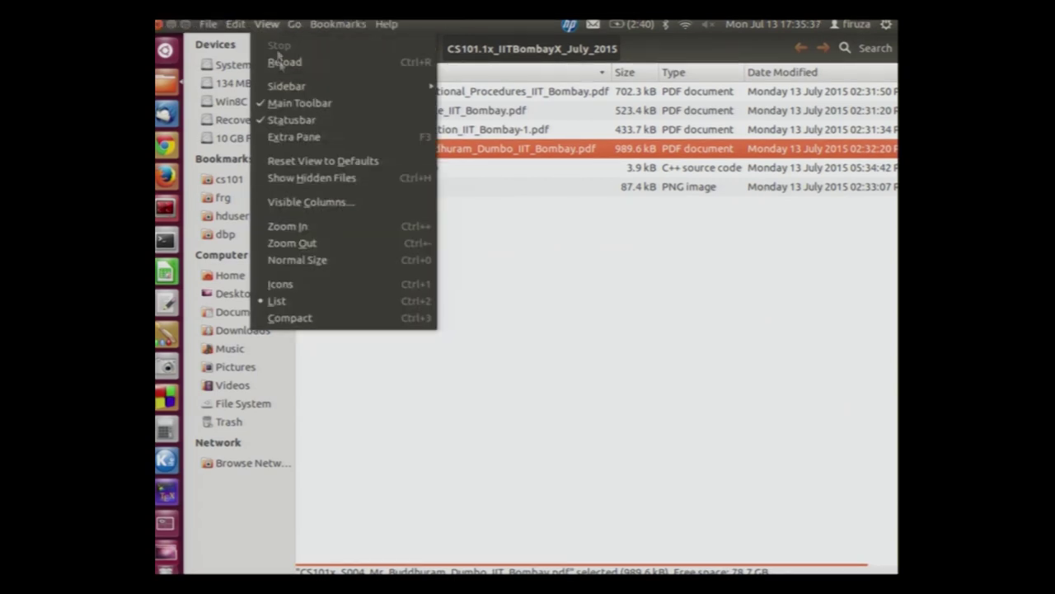
left_click(298, 285)
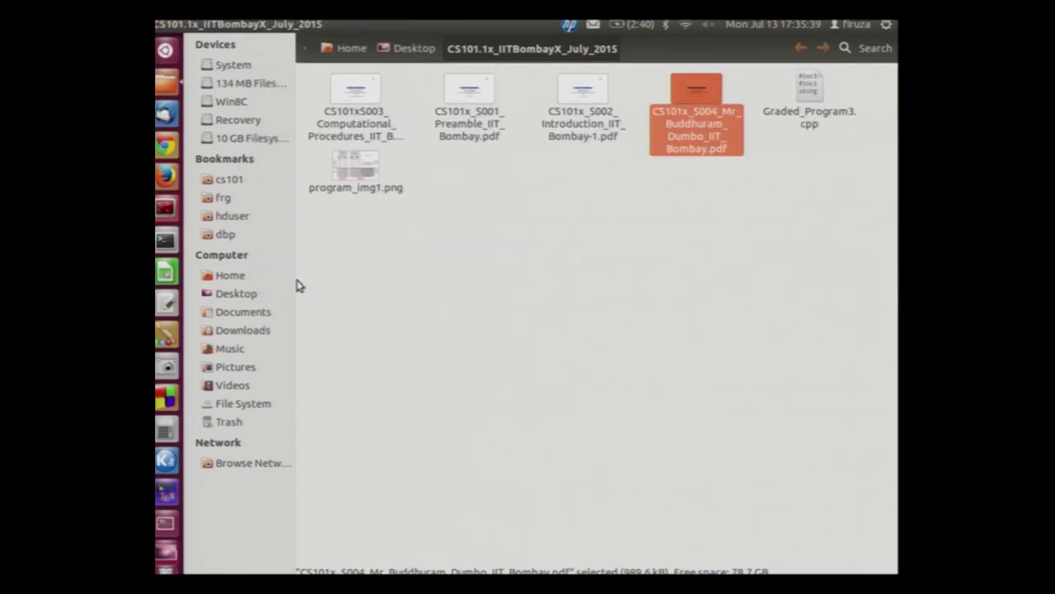
left_click(583, 279)
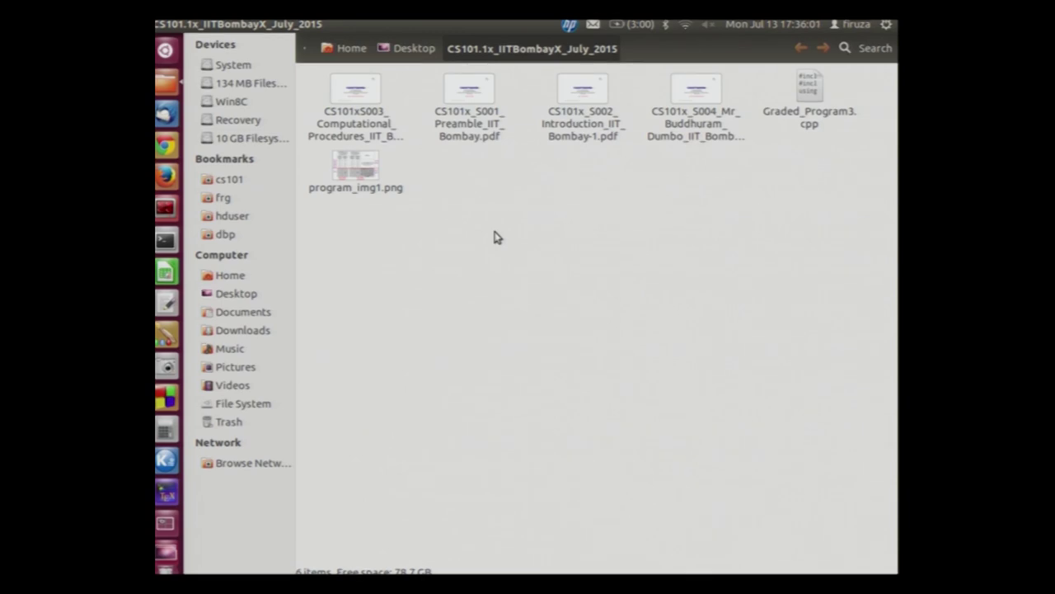
left_click(159, 23)
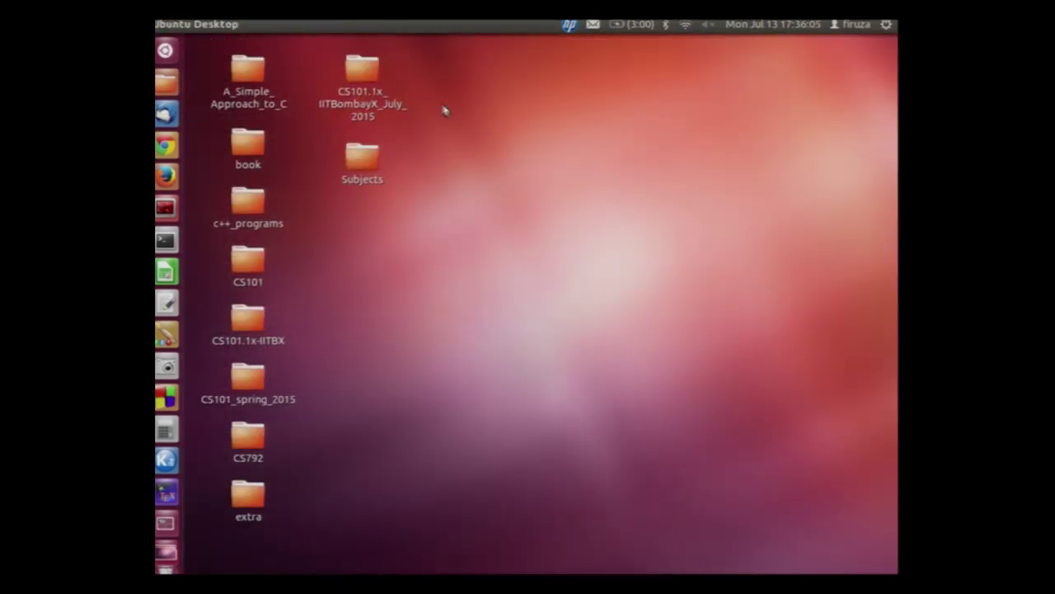
- Start compressing the CS101.1x_IITBombayX_July_2015 desktop folder and choose .zip as the archive format
left_click(358, 72)
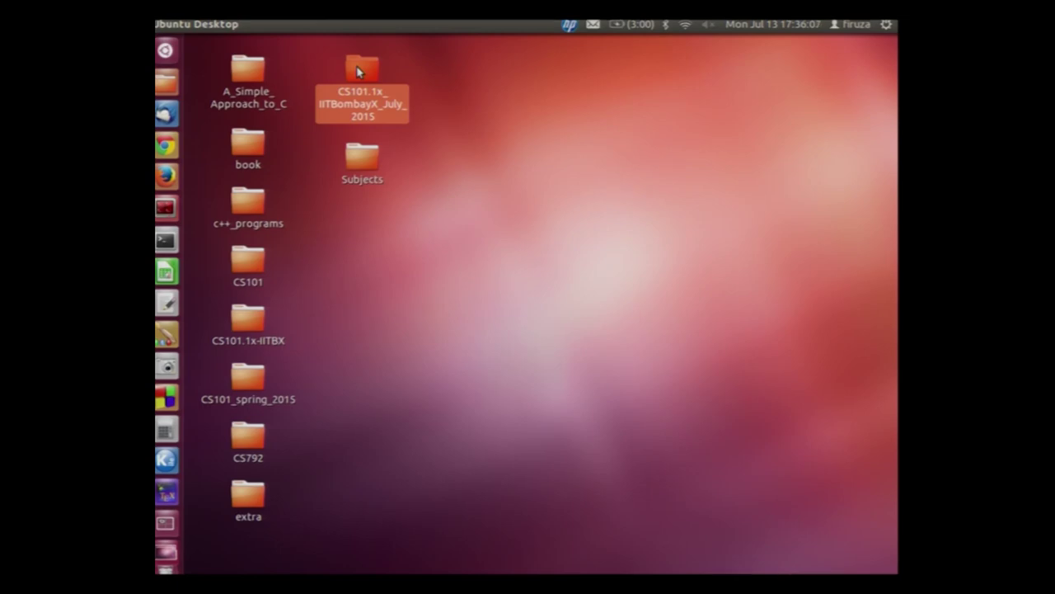
right_click(359, 73)
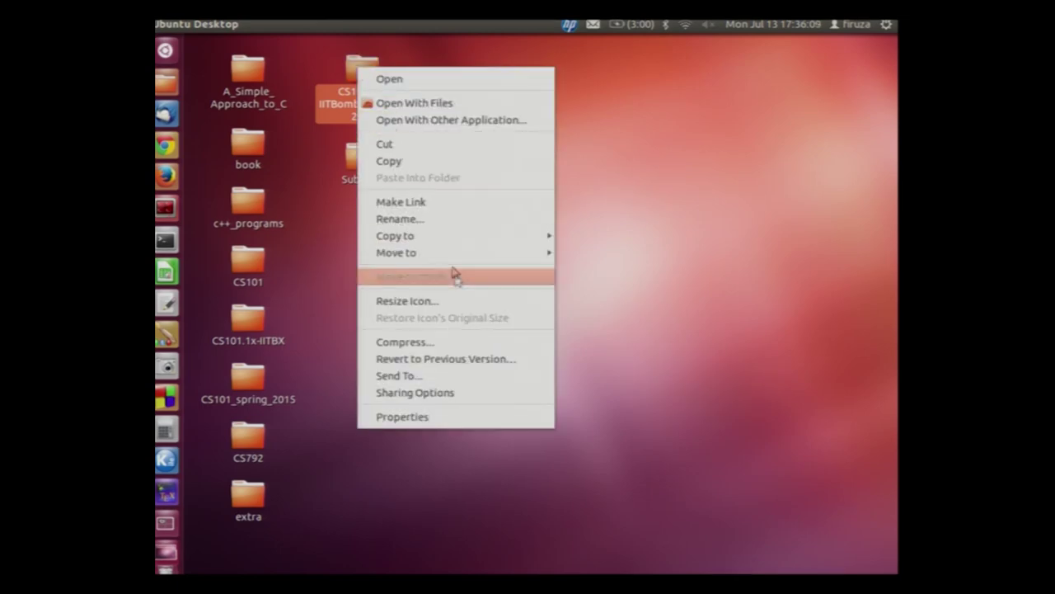
left_click(432, 348)
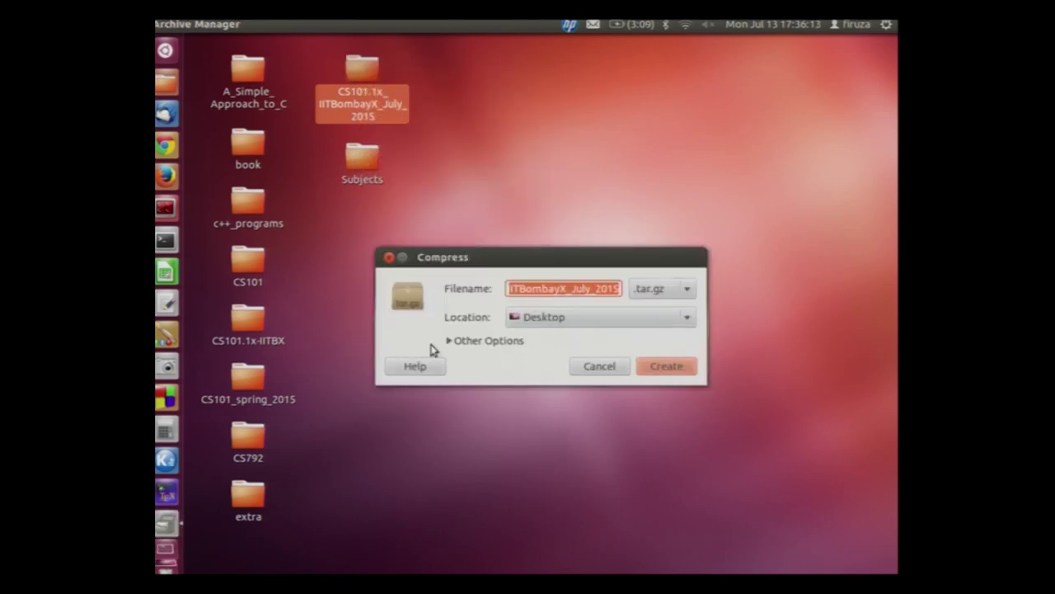
left_click_drag(503, 256, 488, 248)
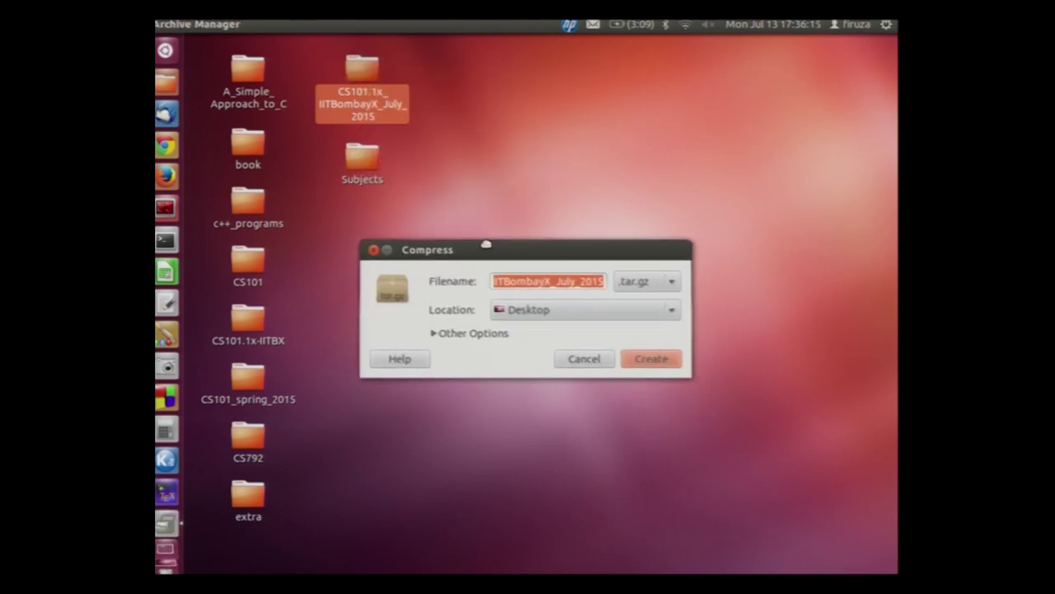
left_click(673, 285)
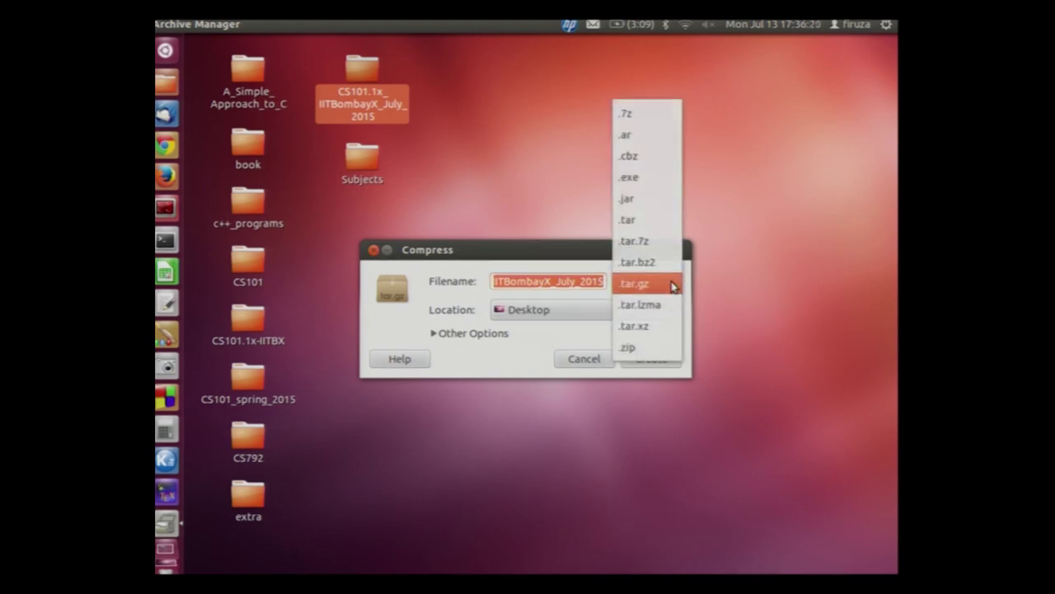
left_click(669, 282)
left_click(671, 282)
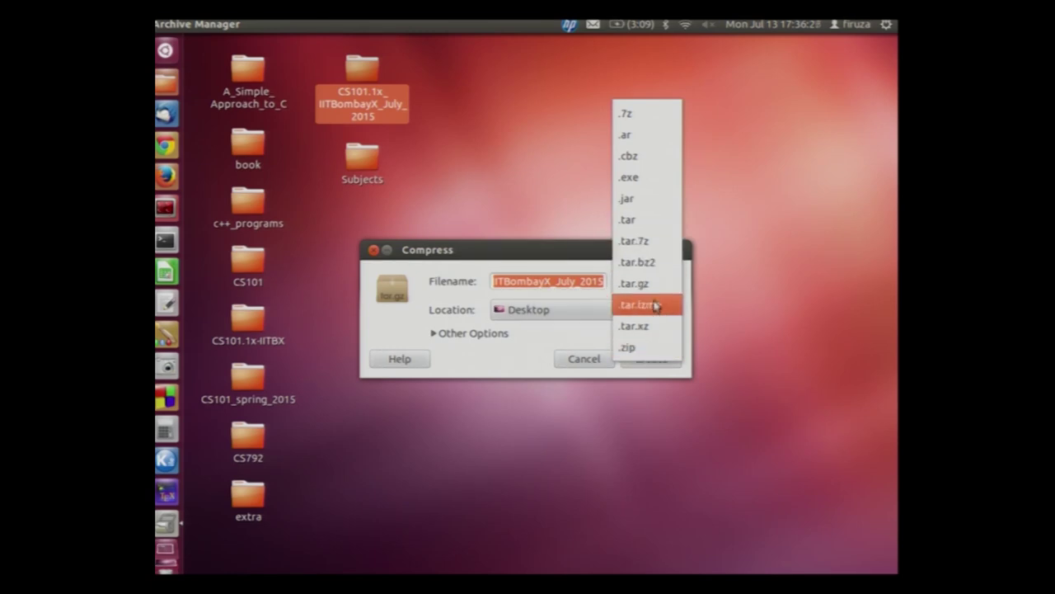
left_click(649, 346)
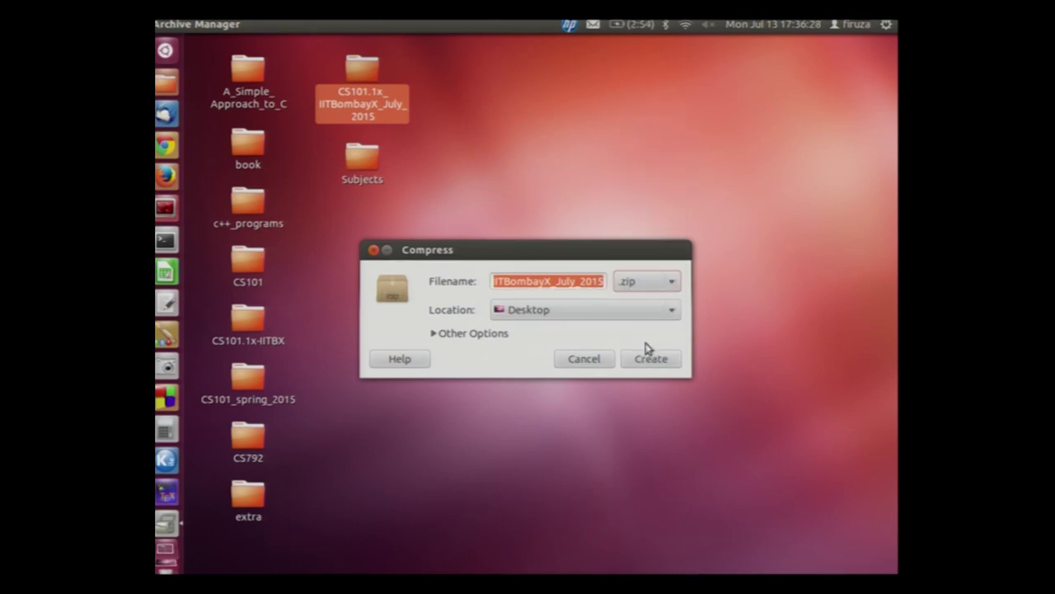
- Name the zip archive CS101.1x_Contents and create it on the Desktop
left_click(582, 280)
double_click(584, 281)
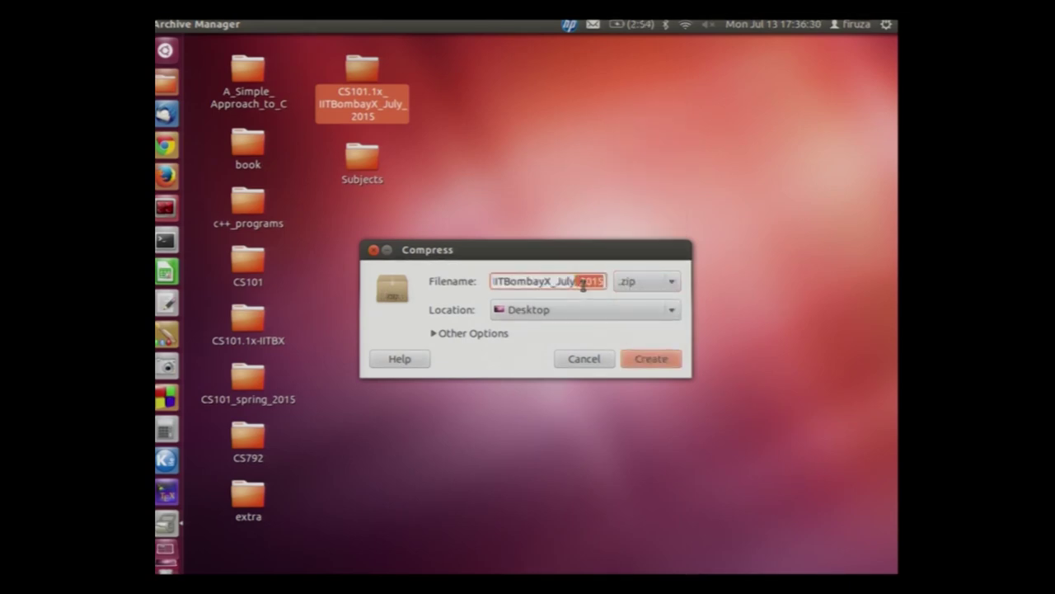
double_click(516, 282)
left_click(551, 281)
key("BackSpace")
key("BackSpace")
key("BackSpace")
key("BackSpace")
key("BackSpace")
key("BackSpace")
key("BackSpace")
key("BackSpace")
key("BackSpace")
key("BackSpace")
key("BackSpace")
key("BackSpace")
key("BackSpace")
key("BackSpace")
key("BackSpace")
key("BackSpace")
key("BackSpace")
key("BackSpace")
key("BackSpace")
key("BackSpace")
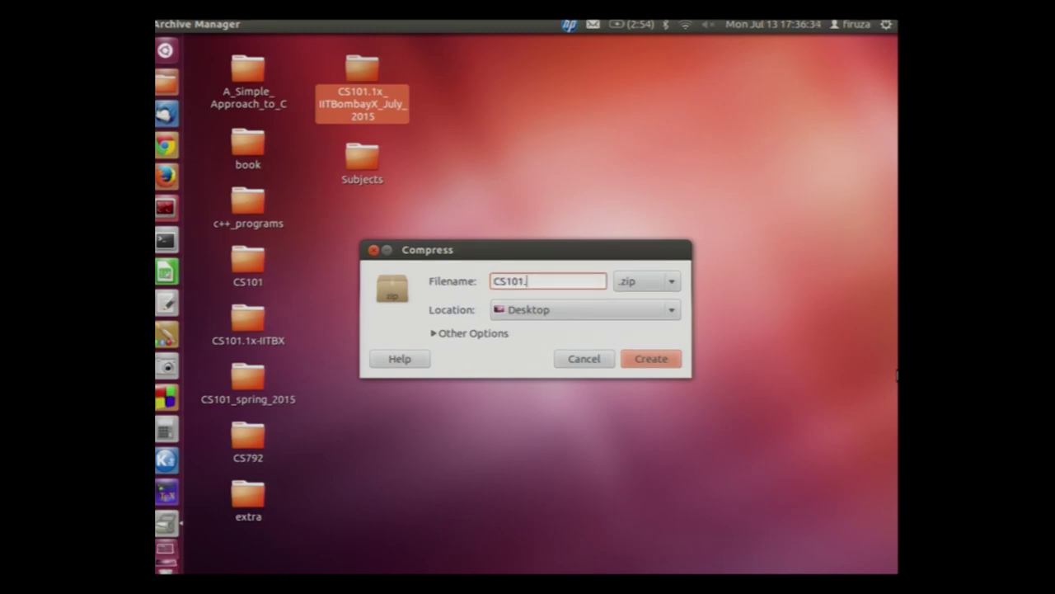
type("1x")
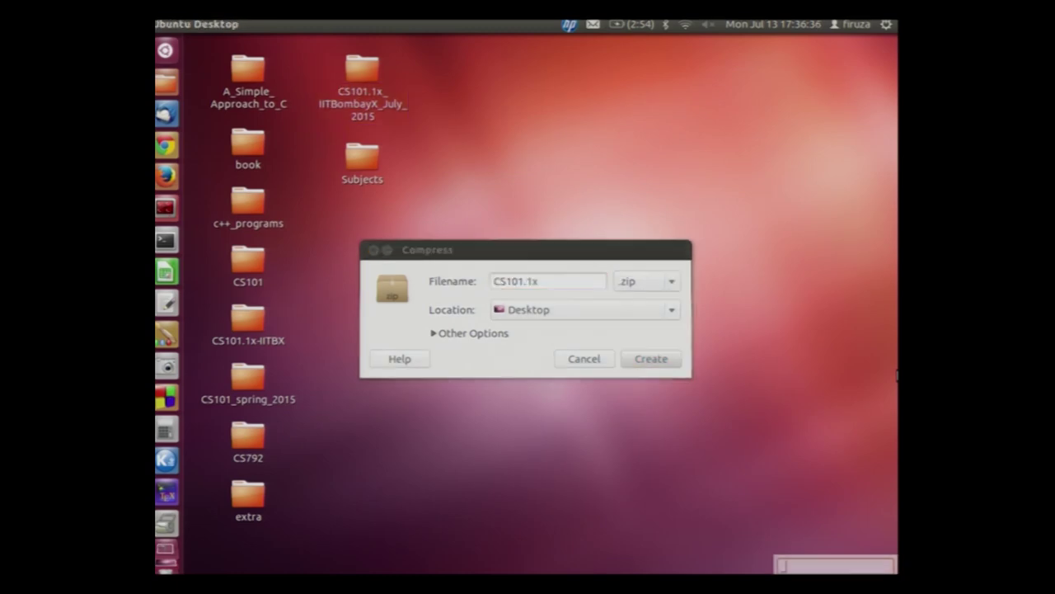
left_click(592, 279)
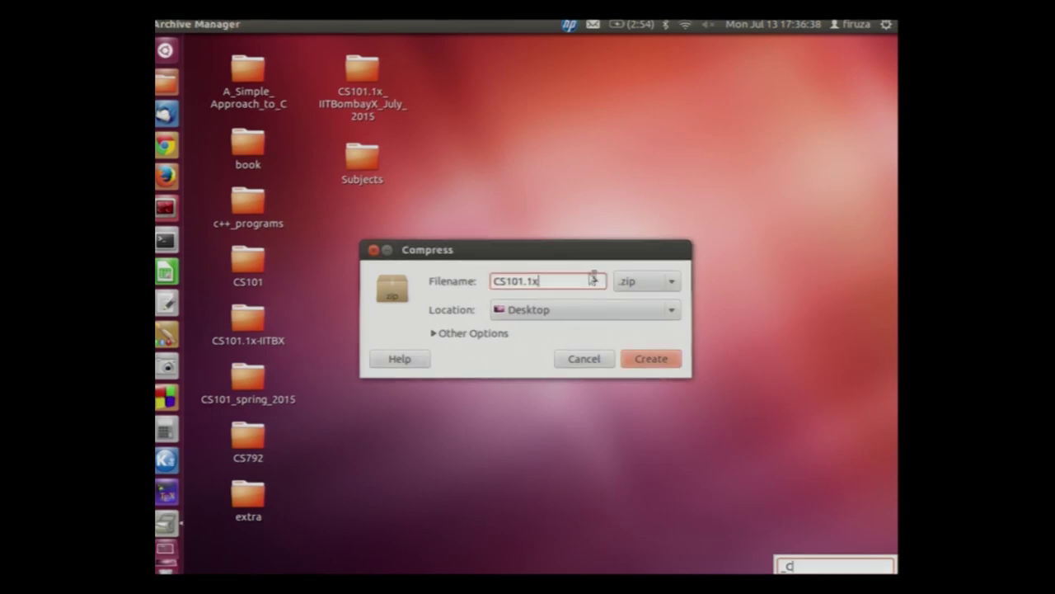
type("_Contn")
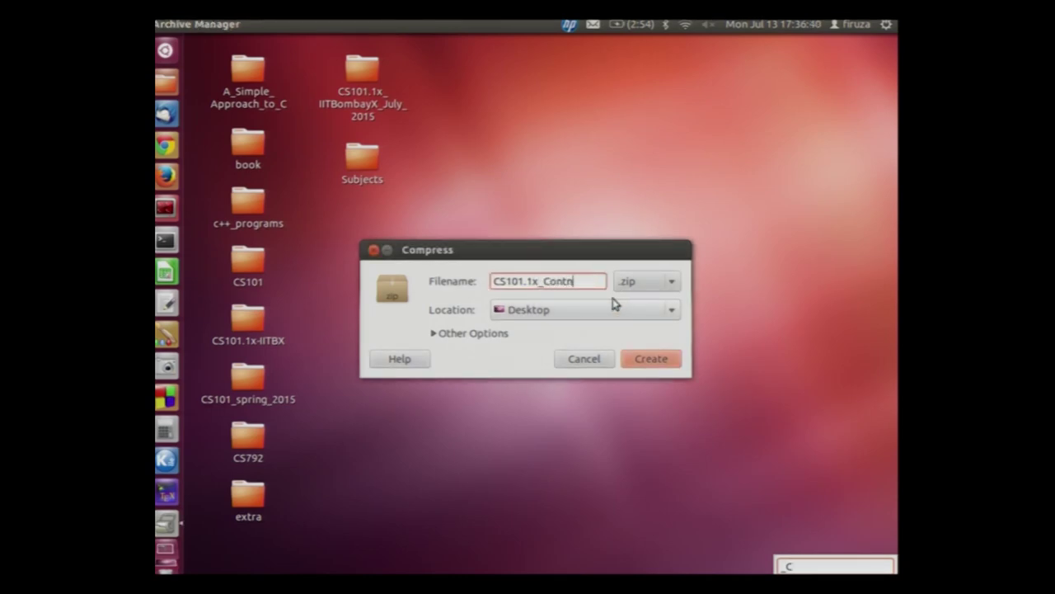
key("BackSpace")
type("et")
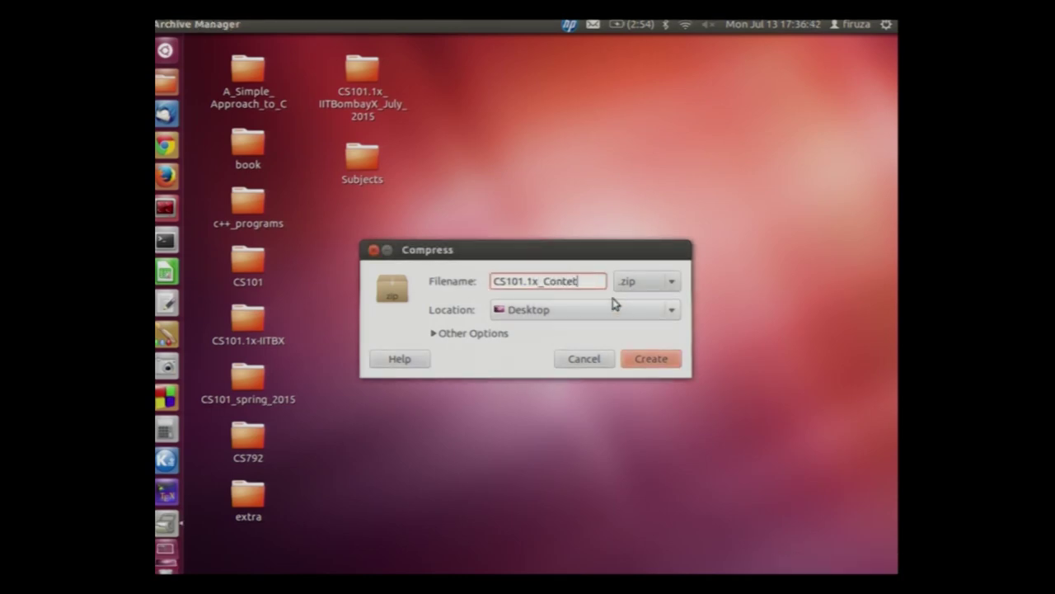
key("BackSpace")
type("nts")
left_click(647, 361)
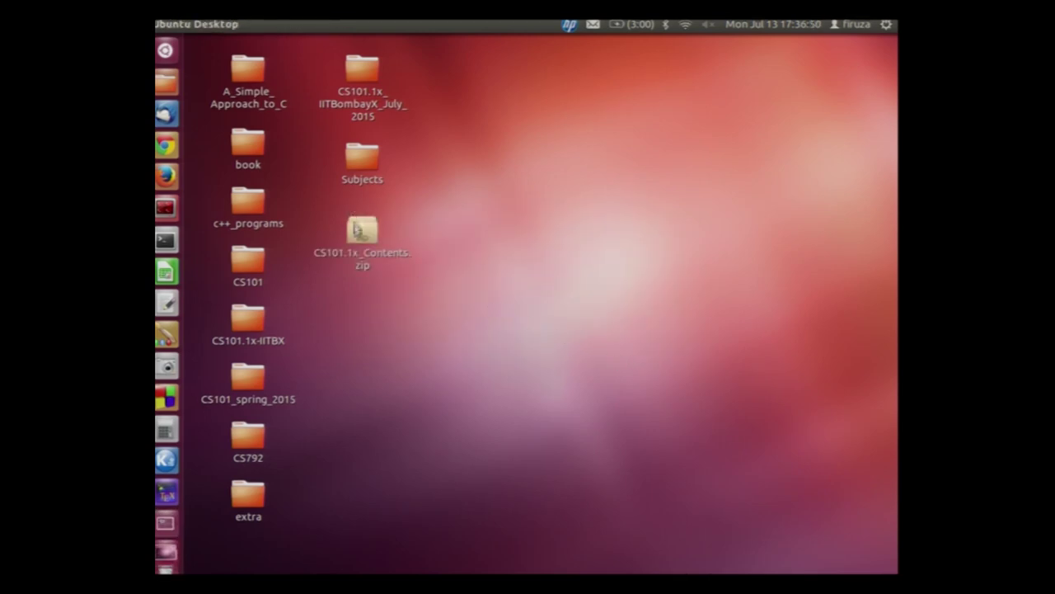
- Check the archive type and file size in the properties of CS101.1x_Contents.zip and close them
left_click(361, 231)
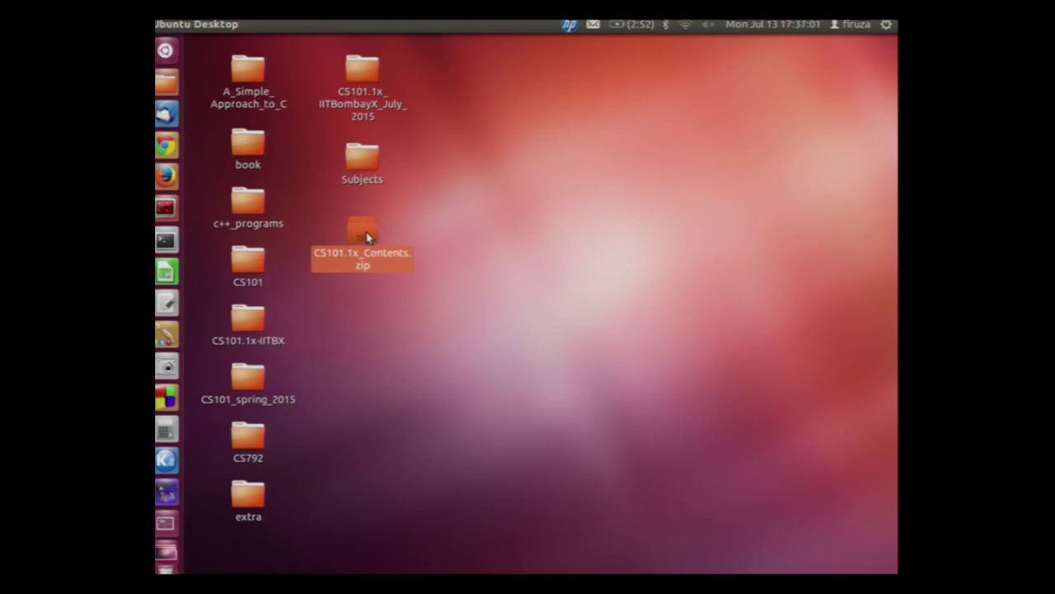
right_click(367, 237)
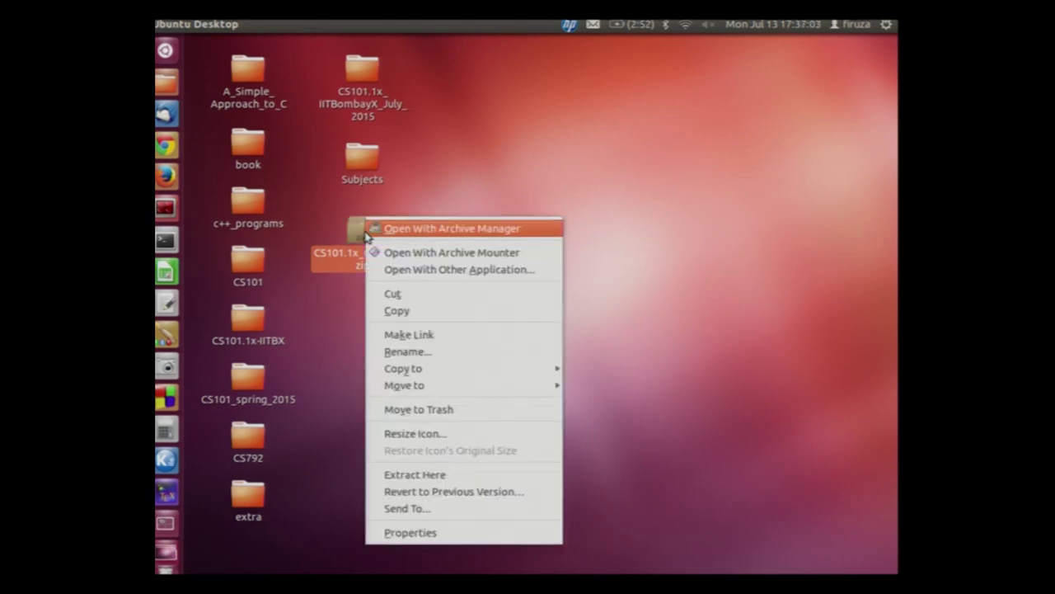
left_click(395, 534)
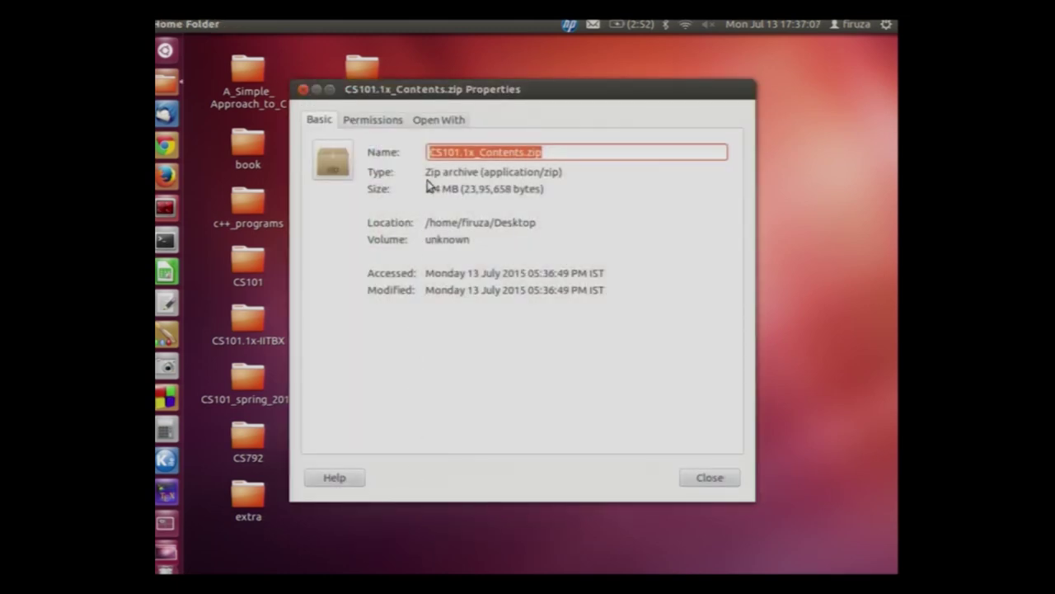
left_click_drag(429, 172, 522, 174)
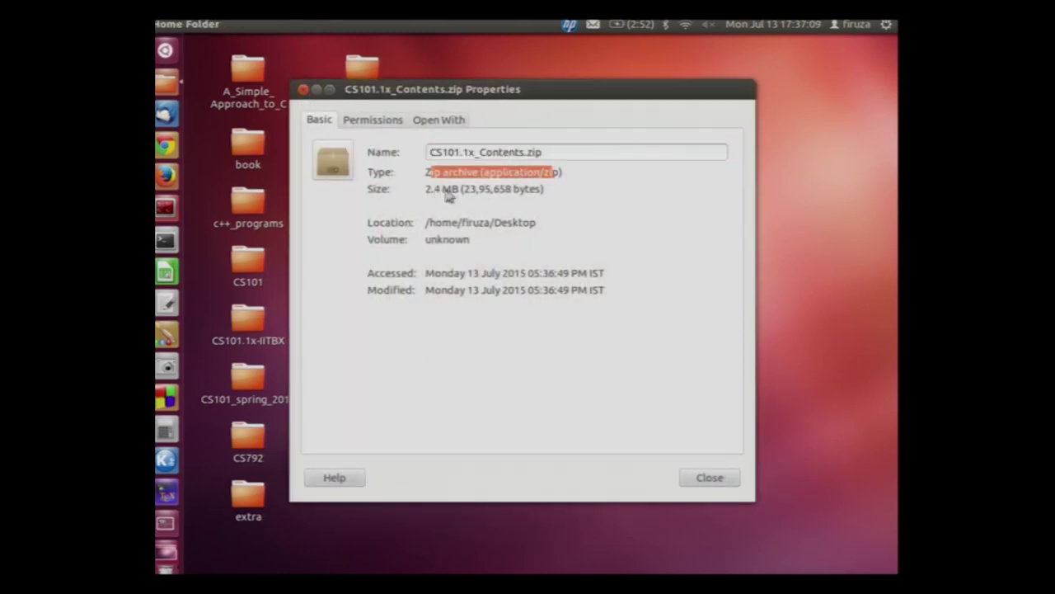
left_click_drag(453, 190, 420, 192)
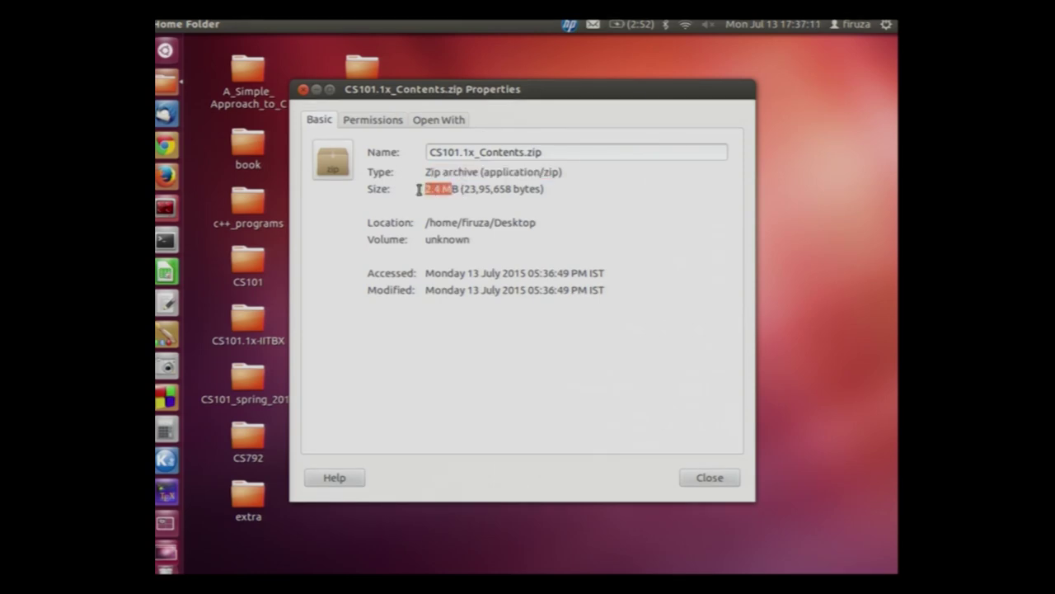
left_click(697, 478)
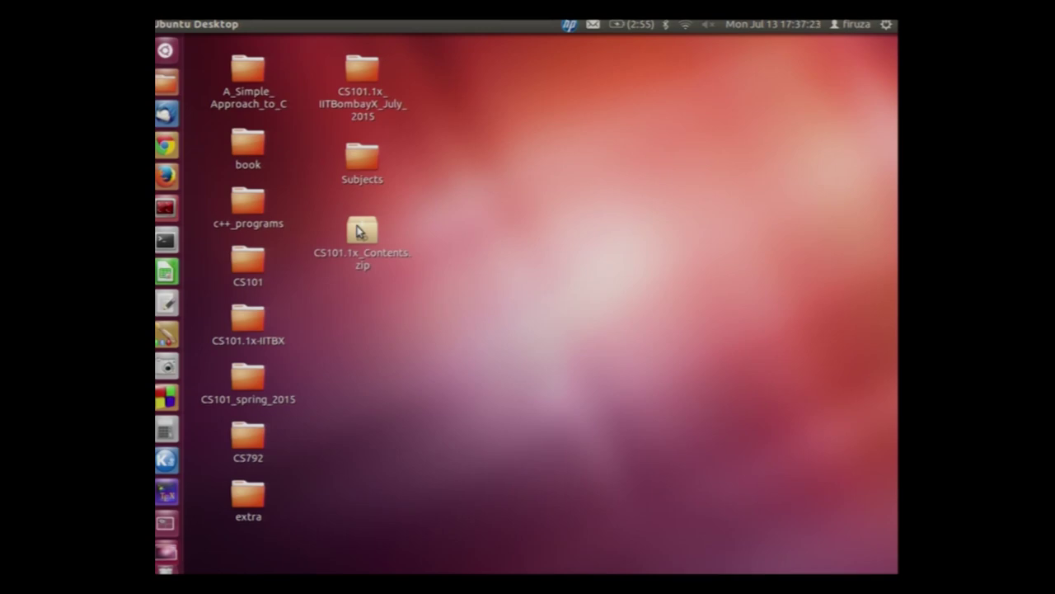
- Look up the Extract Here option for CS101.1x_Contents.zip and leave without extracting the archive
left_click(360, 231)
right_click(367, 230)
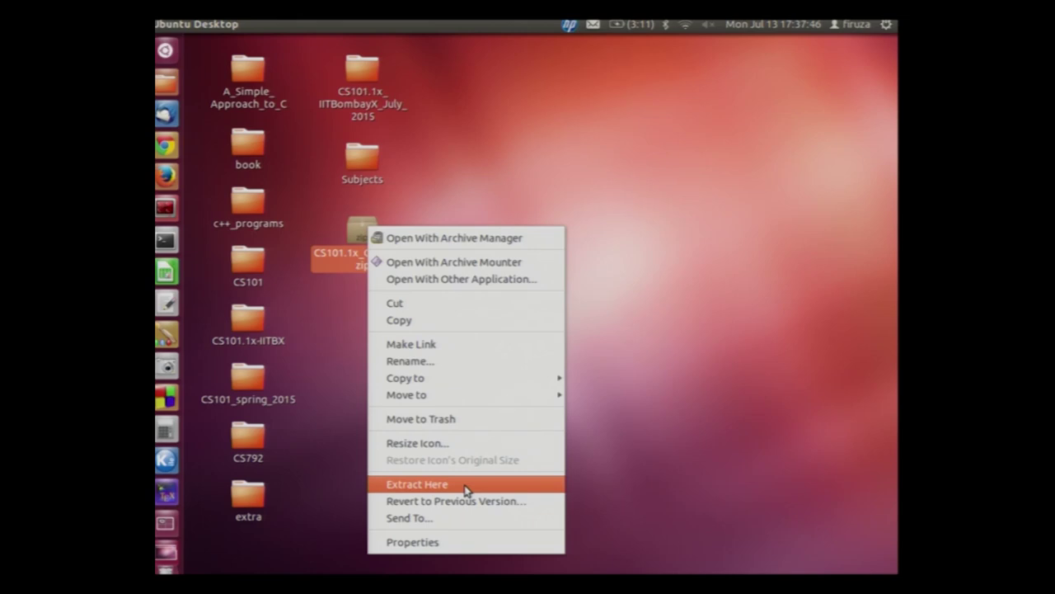
left_click(742, 256)
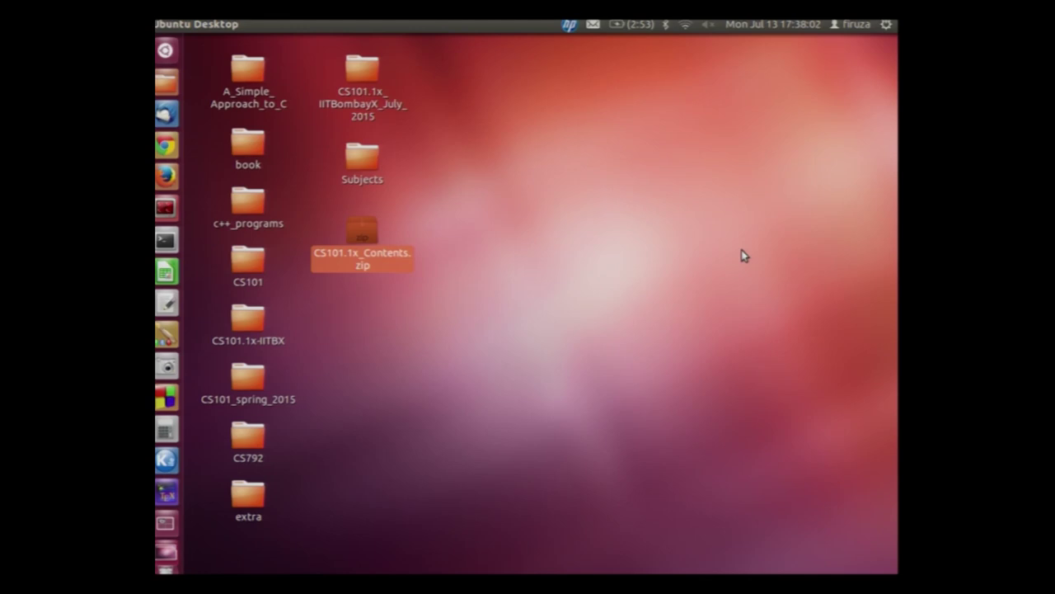
- Show the system's session options for locking, logging out, suspending and shutting down
left_click(887, 23)
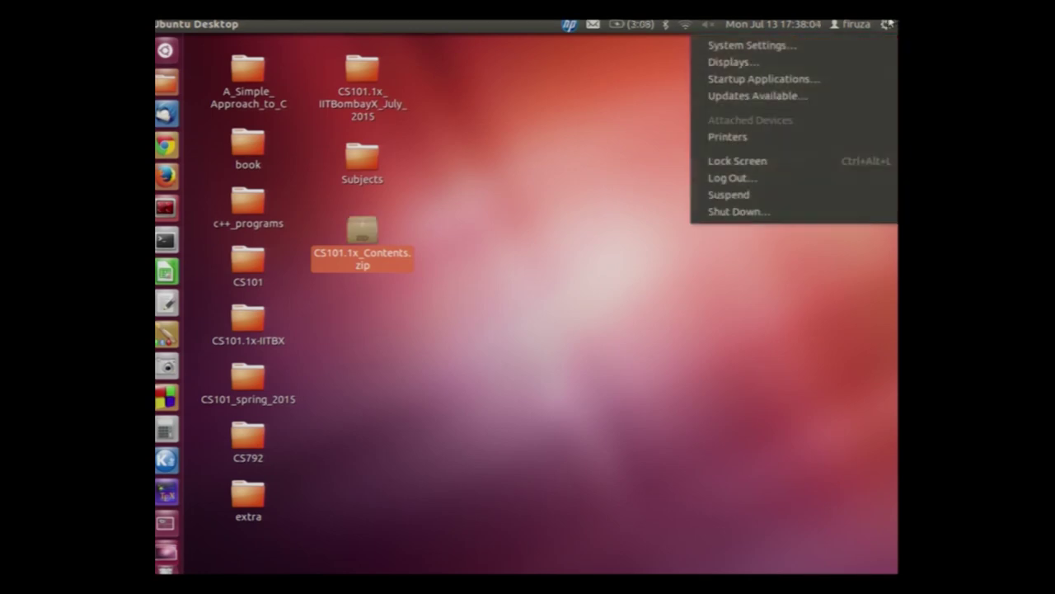